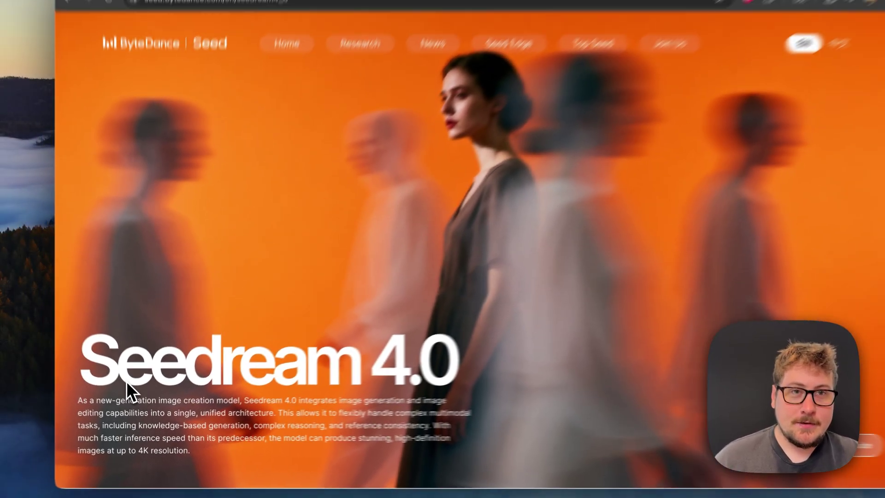
Step: Bring up the n8n workflow with its HTTP Request node and return to the canvas
key("ctrl+Tab")
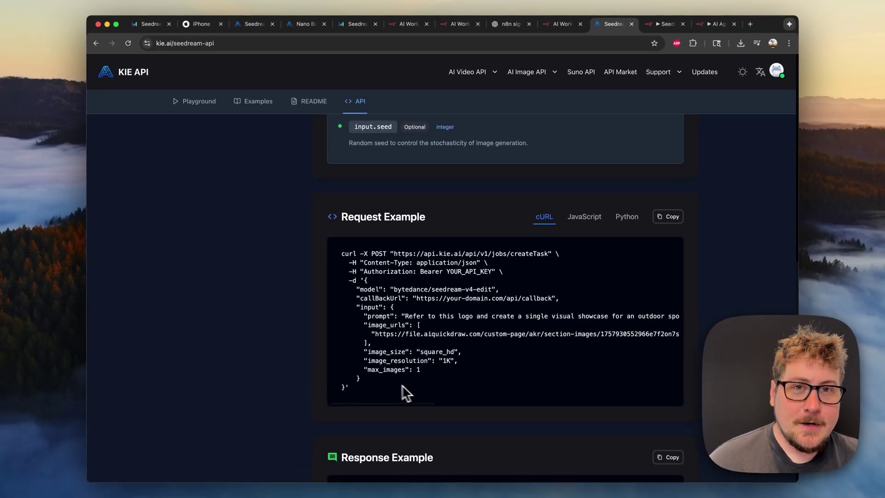
left_click(656, 29)
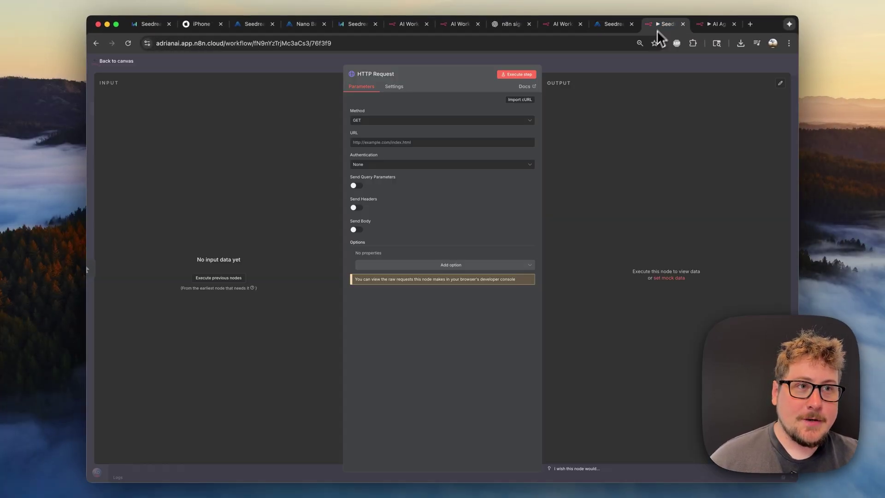
key("Escape")
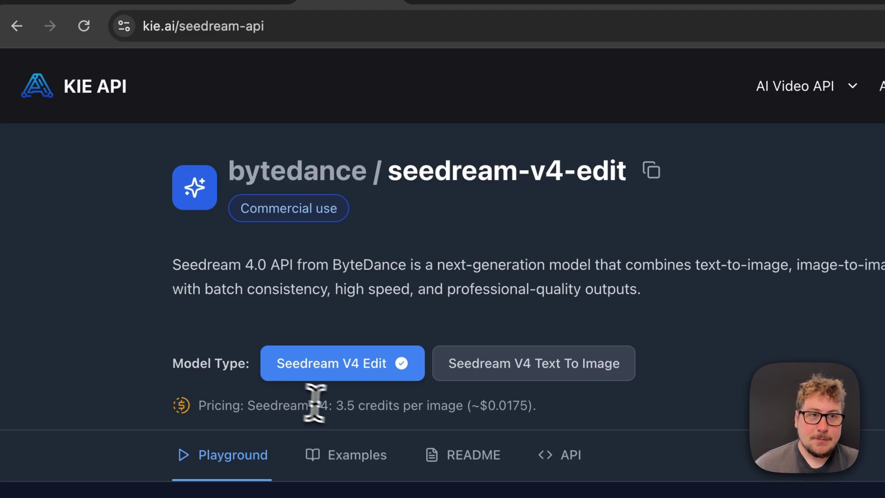
Step: Compare the per-image pricing of Seedream V4 Edit and Nano Banana Edit on their Kie API pages
left_click_drag(461, 410, 541, 411)
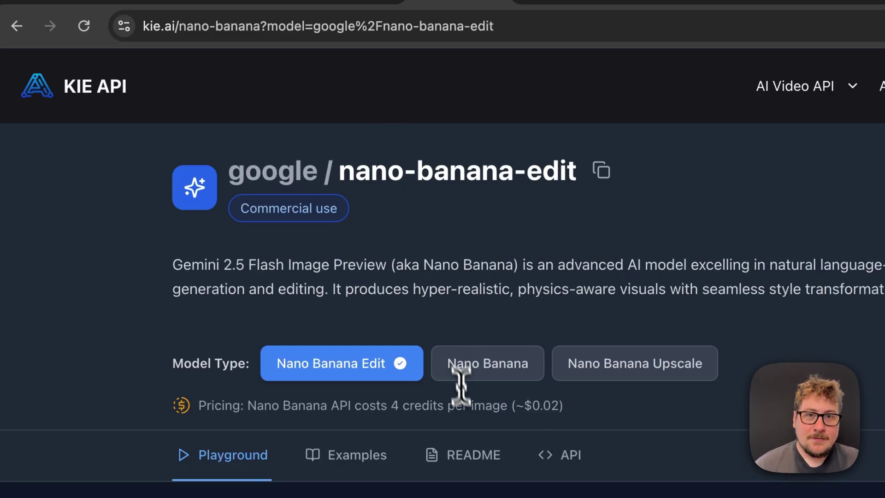
left_click_drag(320, 406, 575, 425)
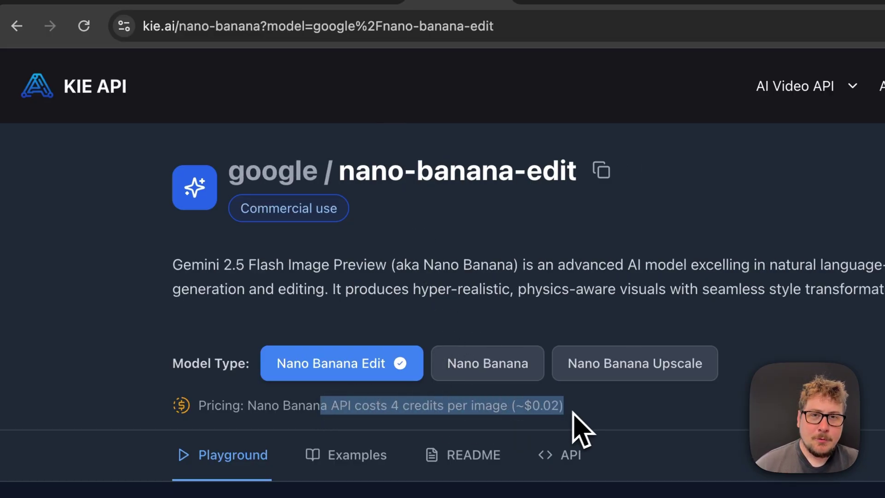
left_click(584, 409)
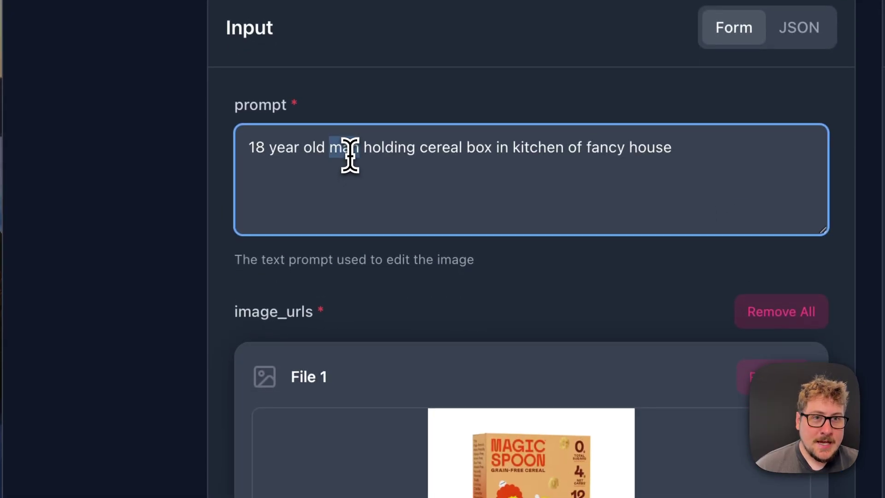
Step: Review the Seedream V4 Edit playground inputs: prompt, reference image, image size options, resolution and maximum images
triple_click(353, 167)
left_click(358, 207)
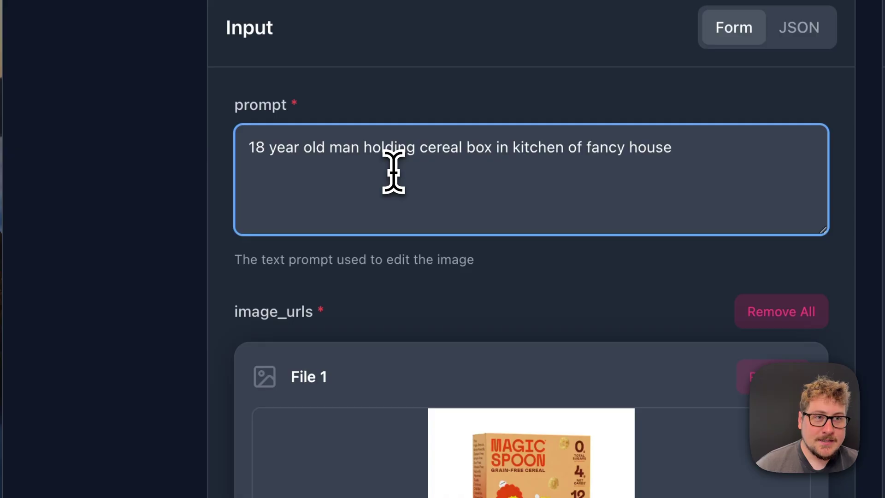
scroll(411, 171, "down", 5)
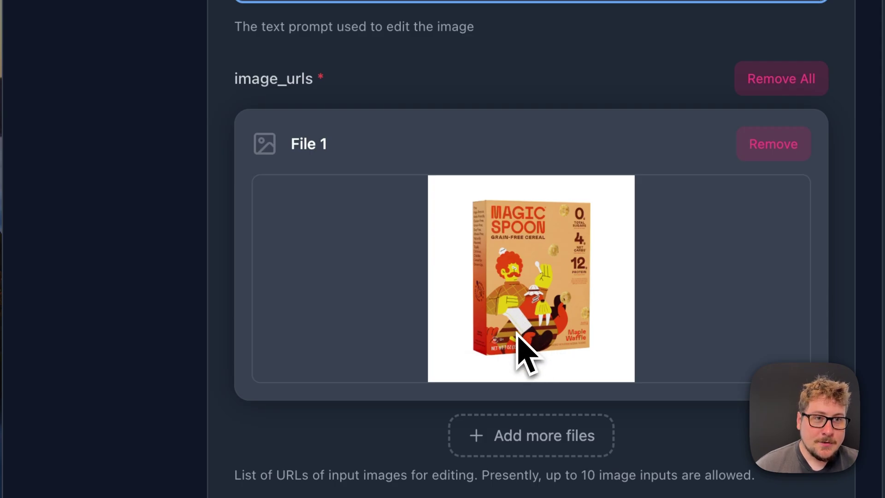
scroll(517, 336, "down", 4)
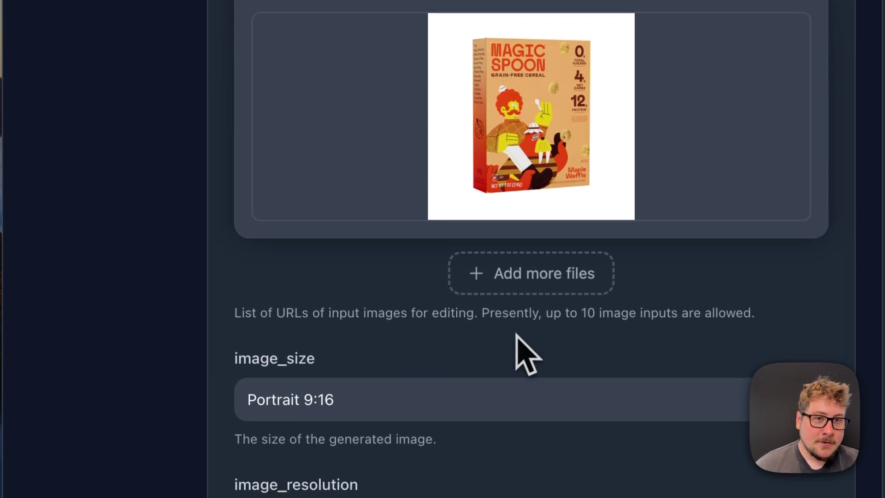
scroll(511, 322, "down", 6)
left_click(346, 135)
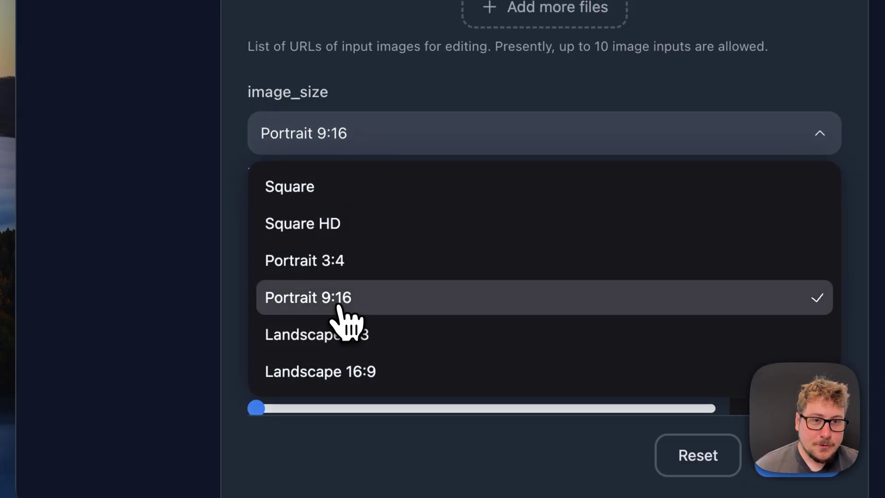
left_click(189, 111)
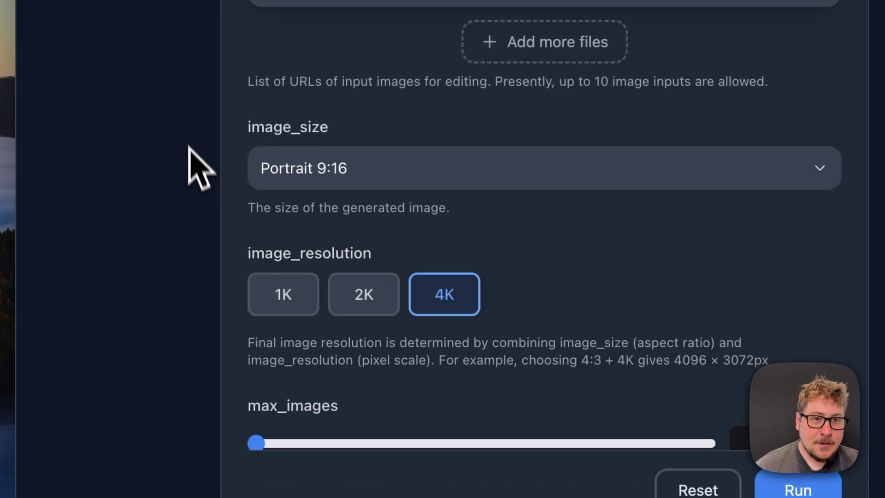
scroll(194, 193, "down", 2)
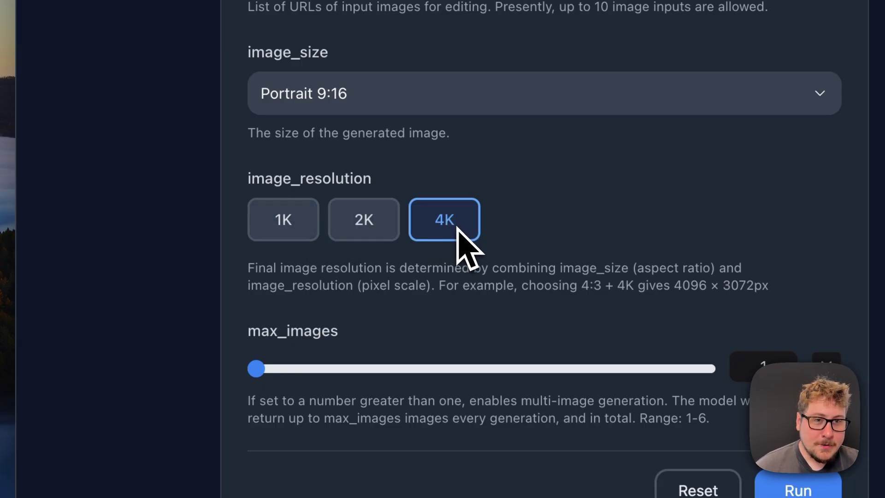
scroll(464, 242, "down", 5)
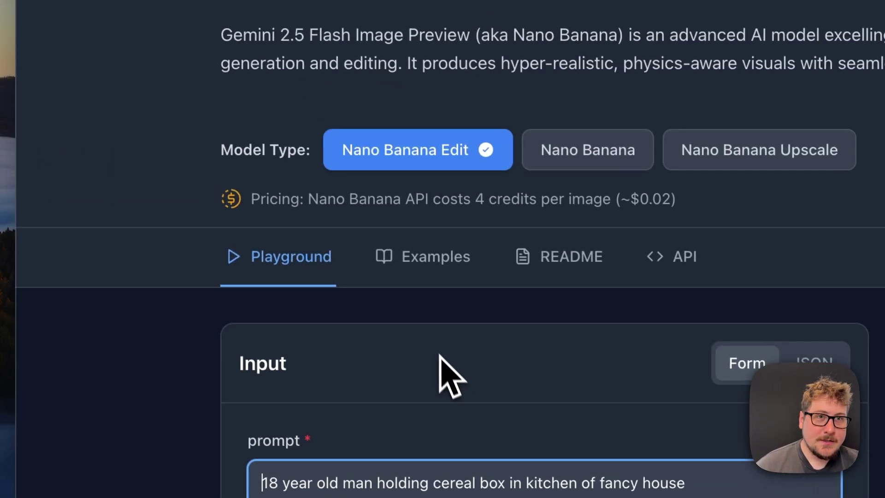
Step: Review the Nano Banana Edit playground inputs: prompt, reference image, output format, image size and resolution
scroll(415, 263, "down", 3)
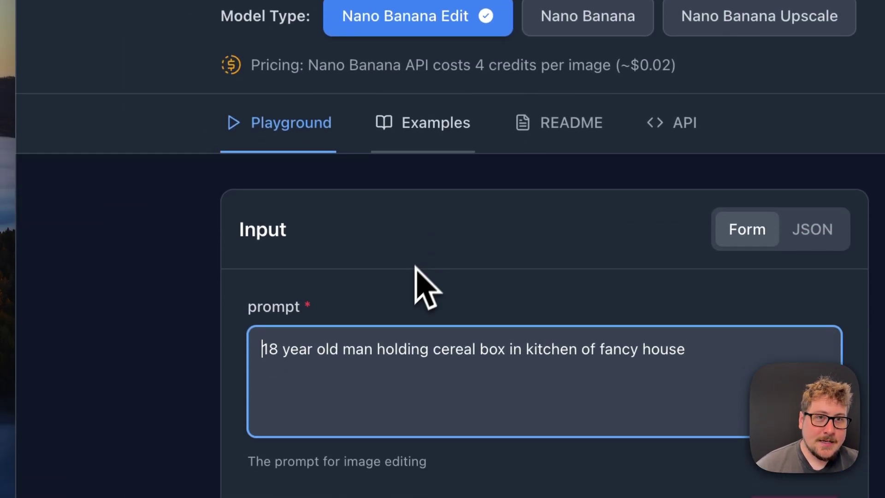
triple_click(376, 355)
scroll(375, 354, "down", 15)
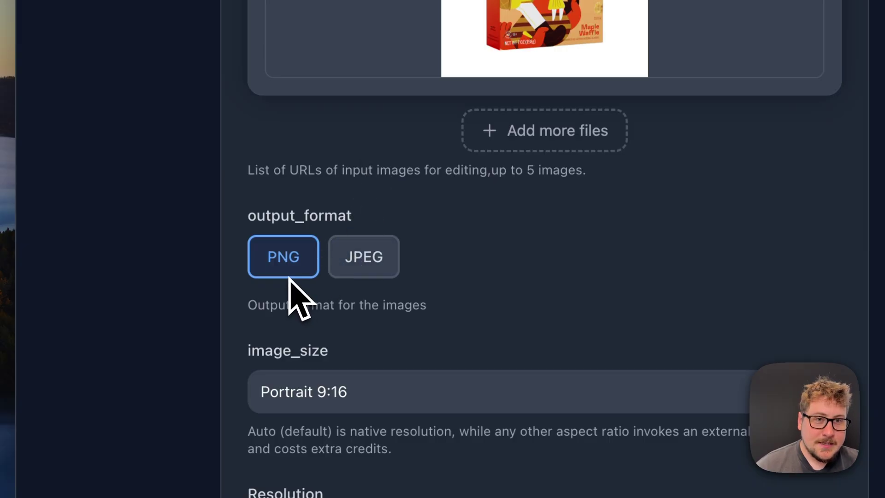
scroll(290, 287, "down", 2)
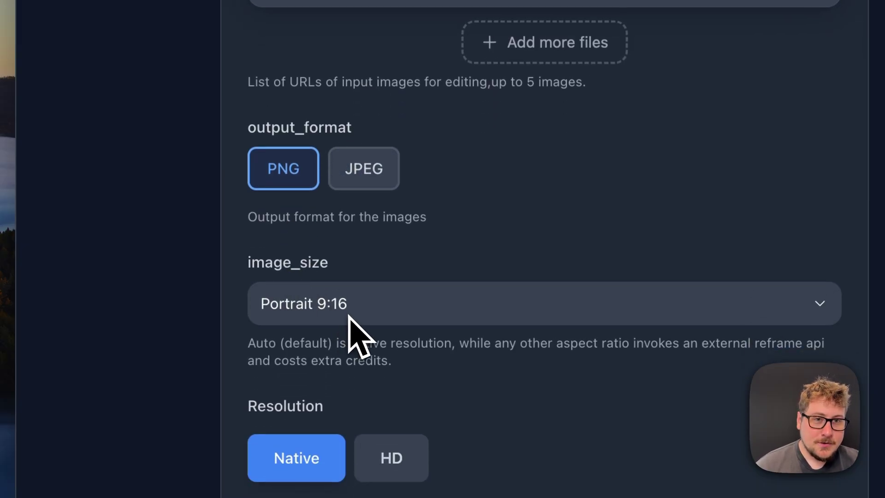
scroll(360, 317, "down", 1)
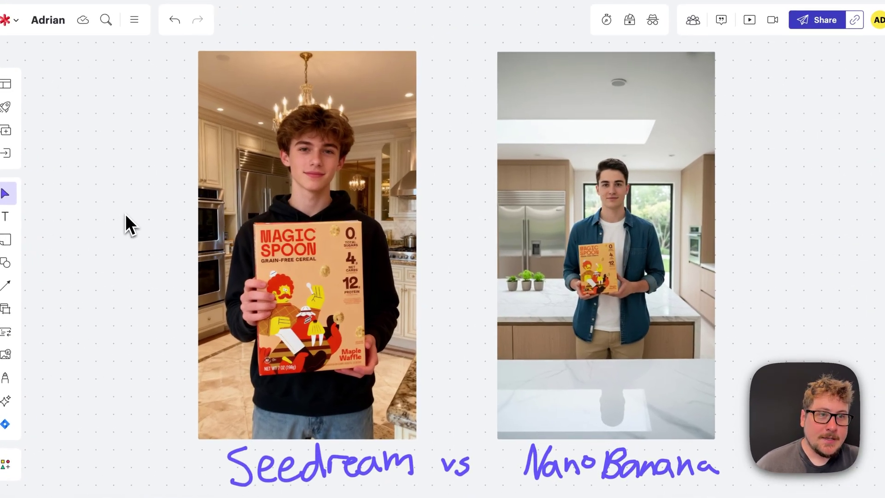
Step: Compare the Seedream and Nano Banana cereal-box images side by side on the whiteboard
left_click(201, 174)
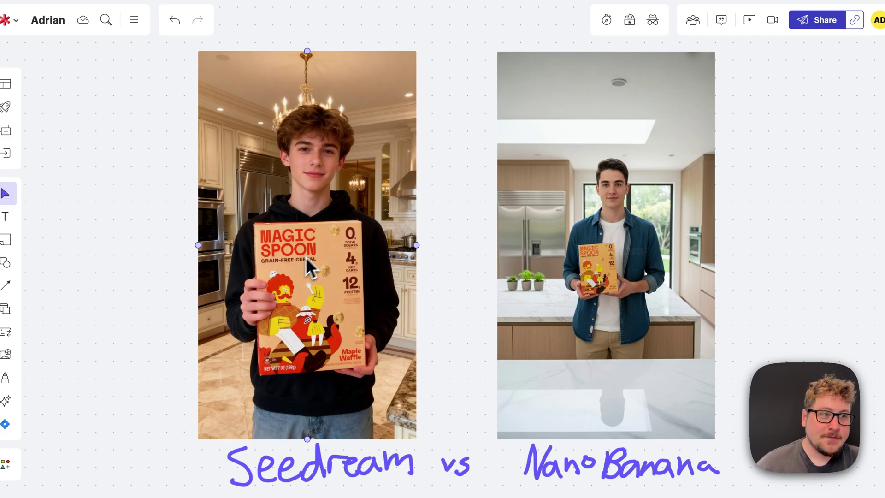
left_click(575, 228)
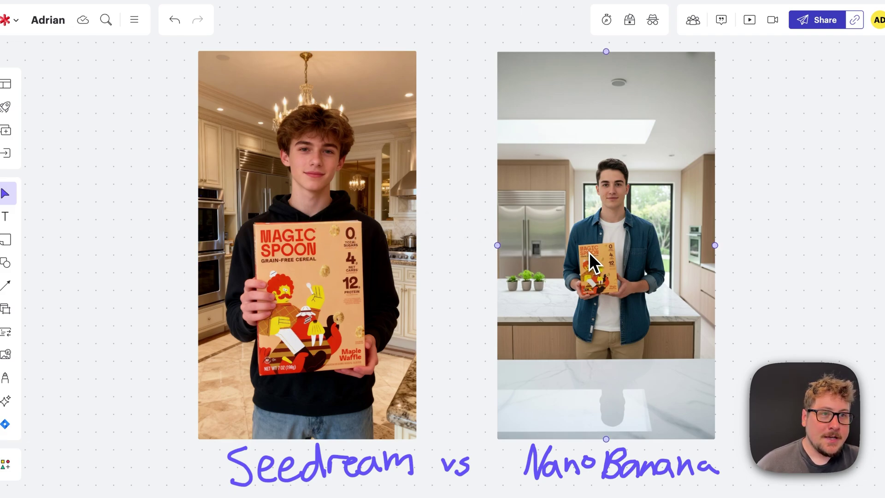
left_click(471, 330)
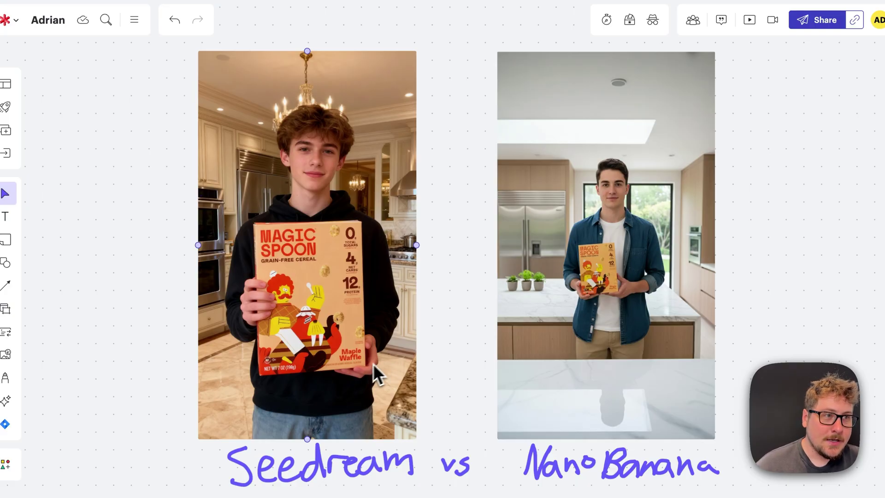
left_click(588, 310)
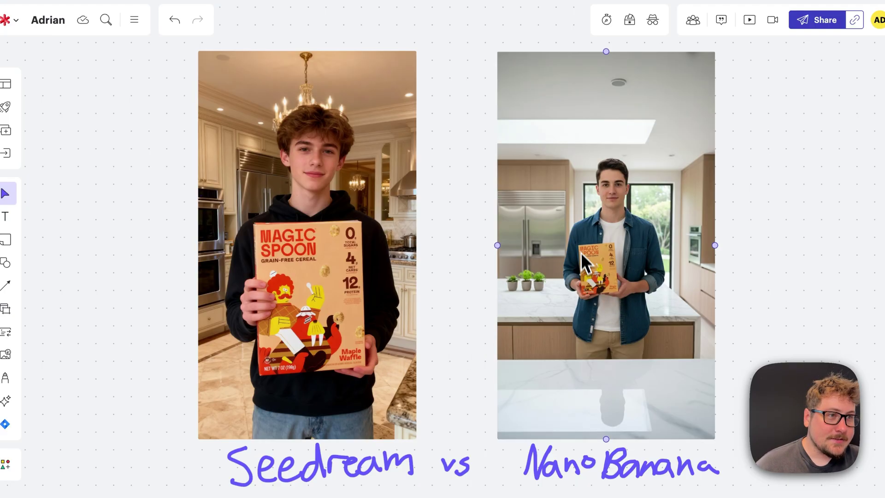
key("Escape")
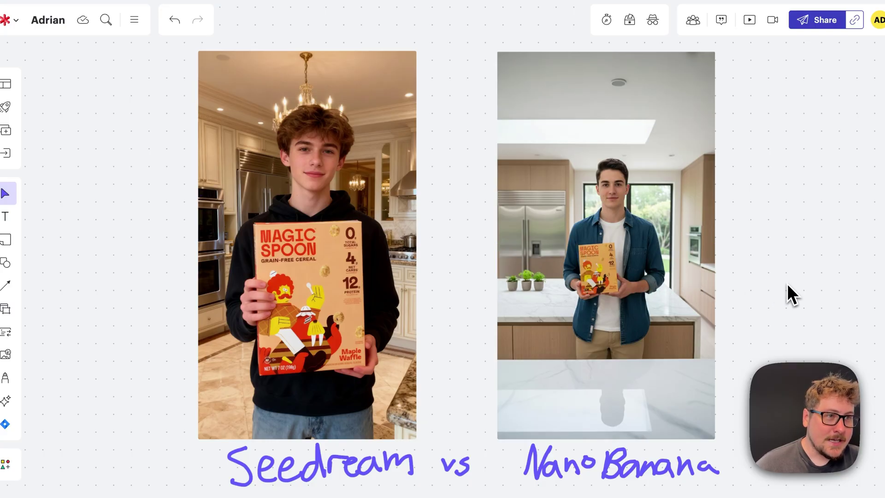
left_click(606, 311)
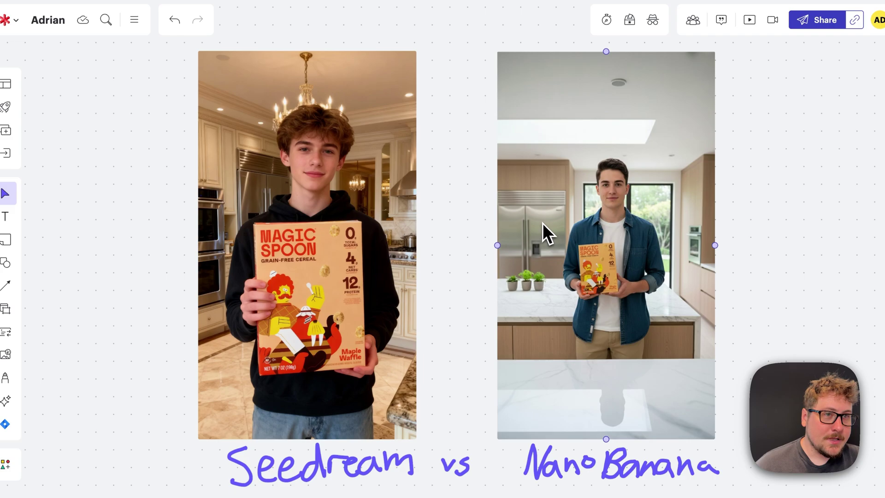
left_click(335, 298)
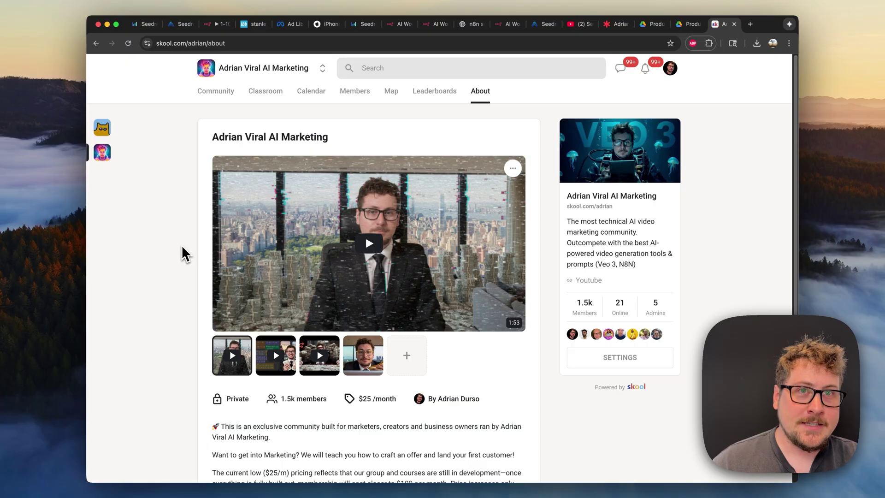
Step: Read the Skool community's About page, including its description and membership pricing
scroll(172, 235, "down", 1)
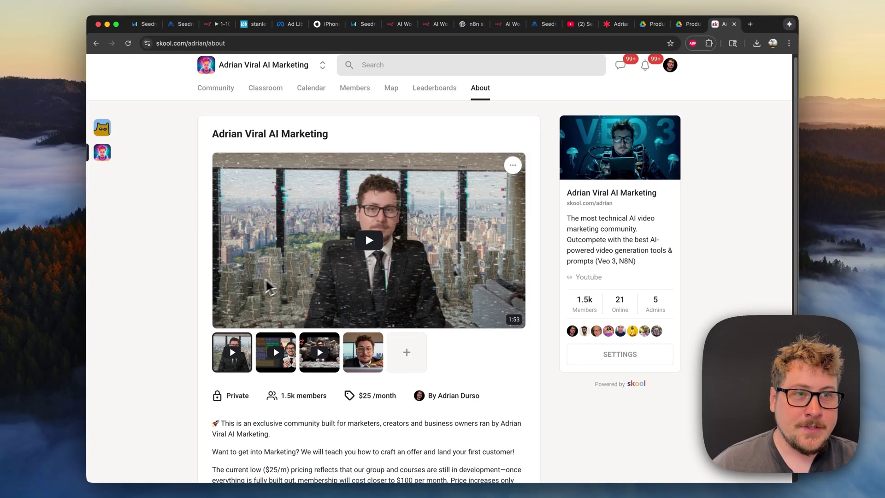
scroll(192, 322, "down", 2)
scroll(191, 322, "down", 3)
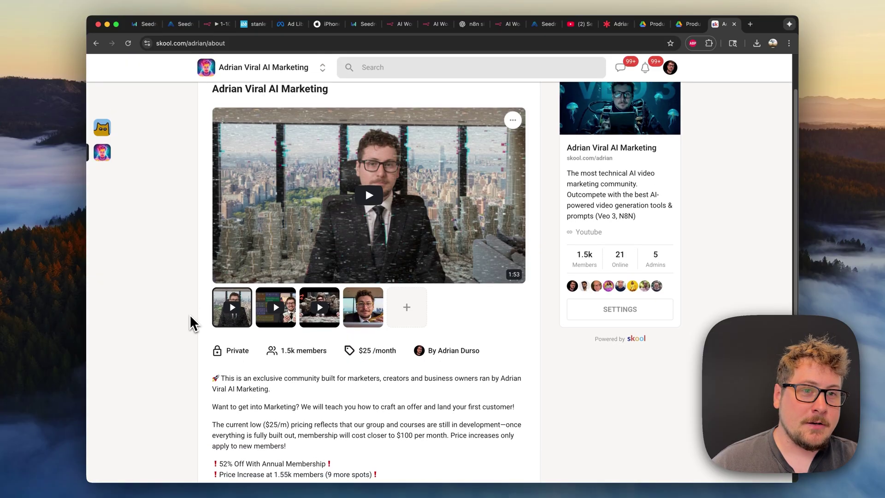
scroll(297, 365, "down", 2)
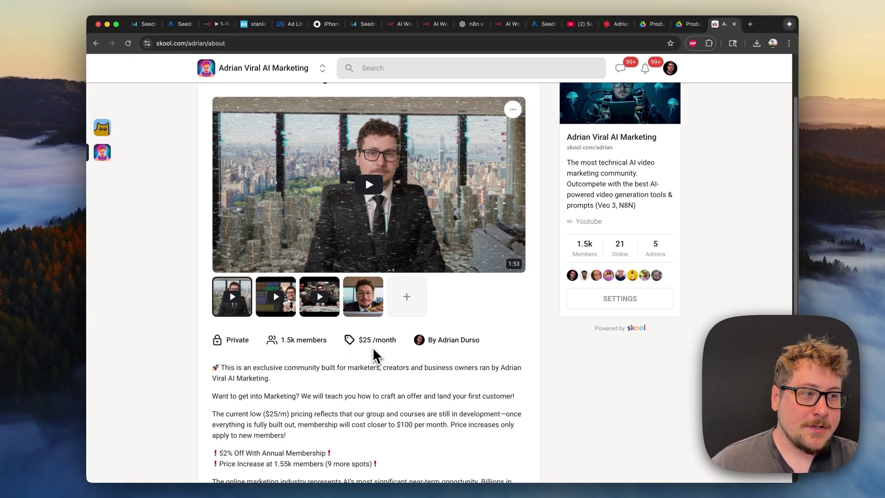
scroll(524, 359, "down", 1)
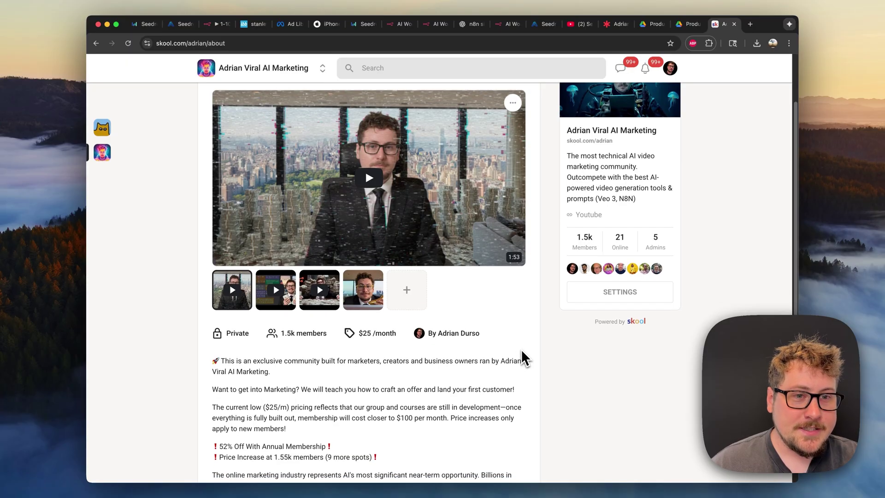
scroll(523, 358, "up", 5)
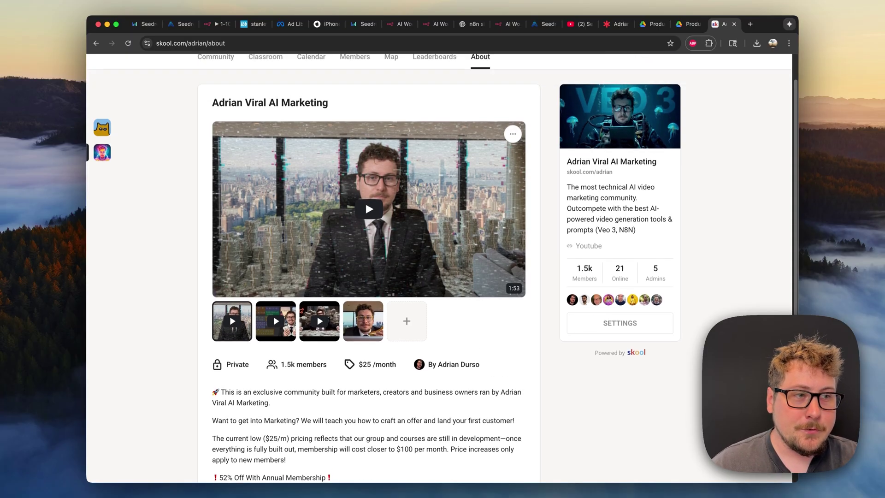
Step: Open the Skool community's Classroom and look over the available courses and templates
left_click(266, 76)
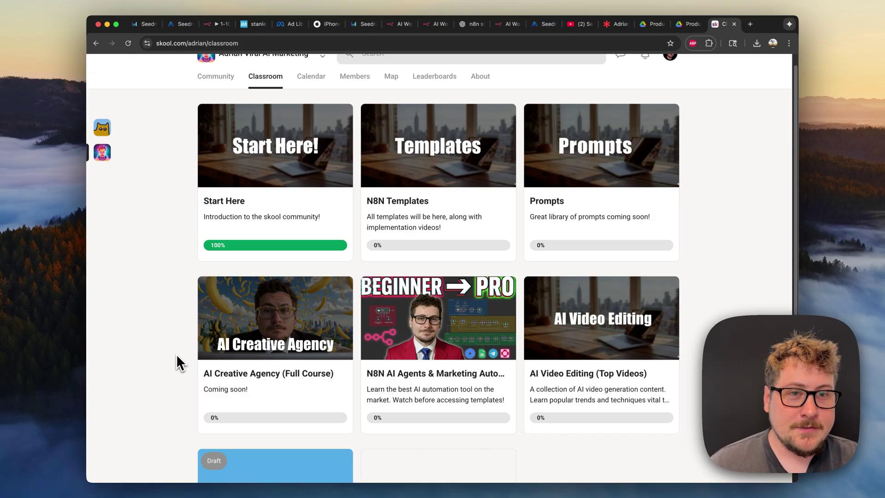
scroll(176, 352, "up", 1)
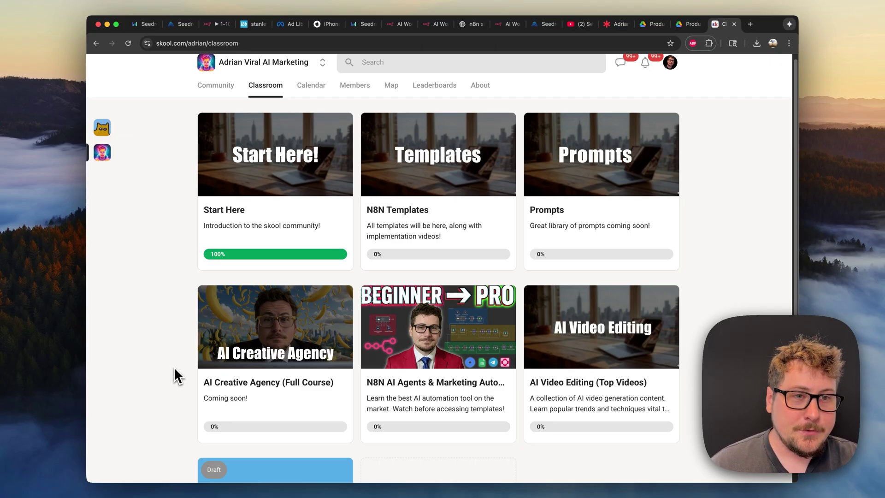
scroll(173, 367, "up", 1)
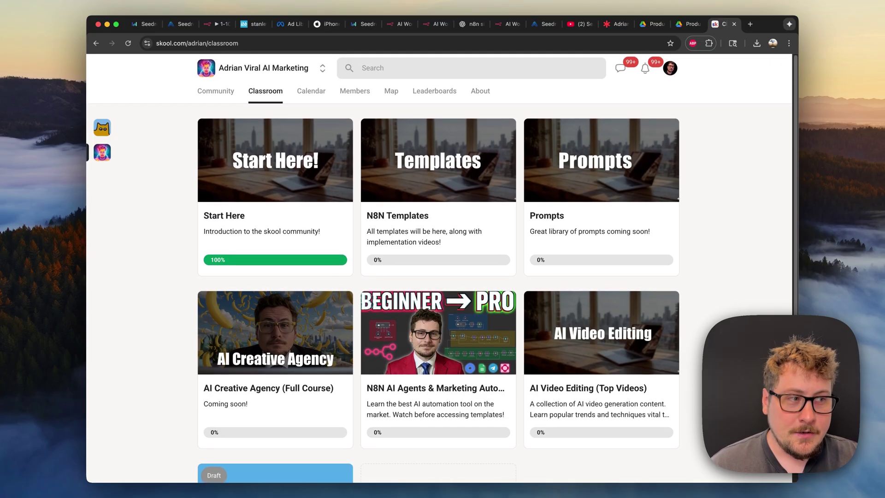
Step: Browse the discussion posts and leaderboard in the Skool community feed
key("super+bracketleft")
scroll(144, 303, "down", 1)
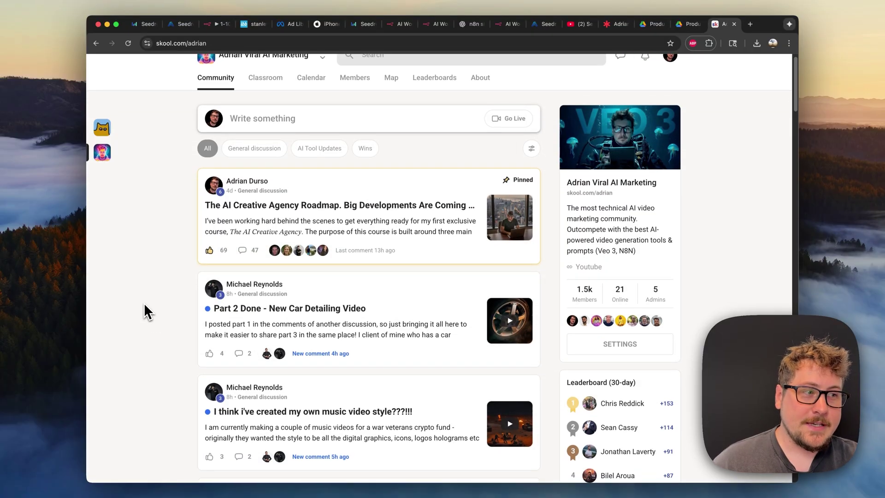
scroll(144, 311, "down", 1)
scroll(438, 268, "down", 3)
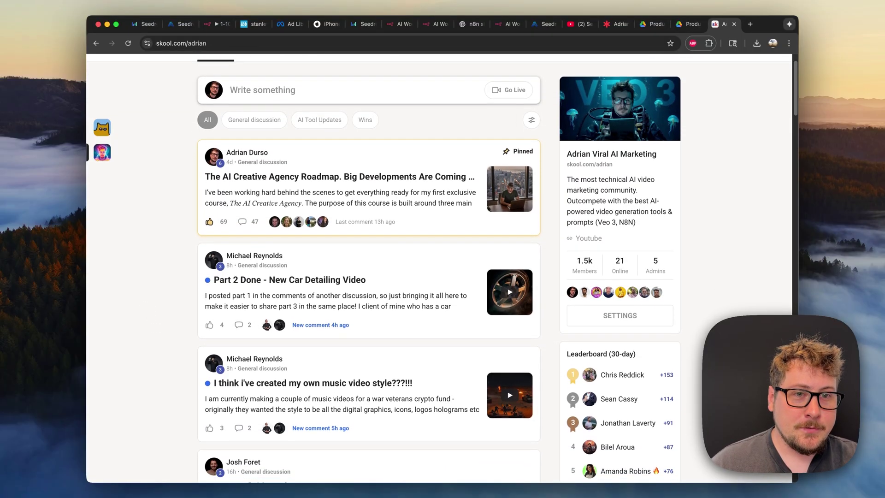
scroll(369, 282, "down", 3)
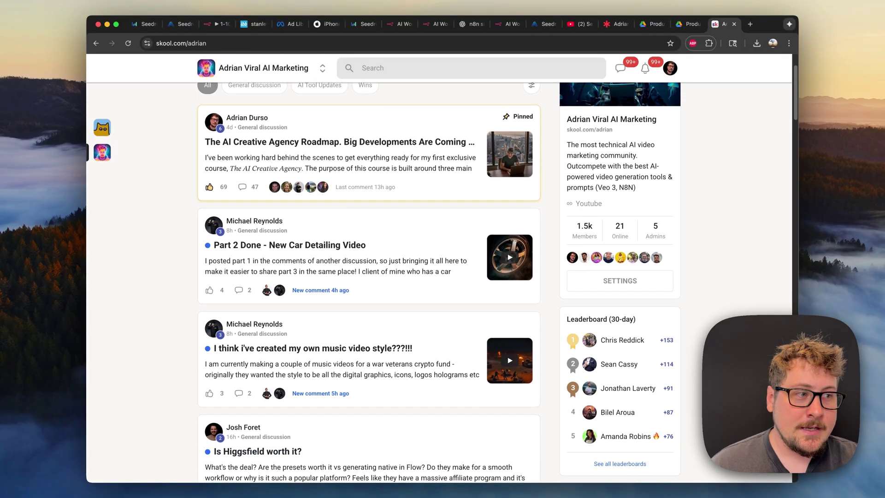
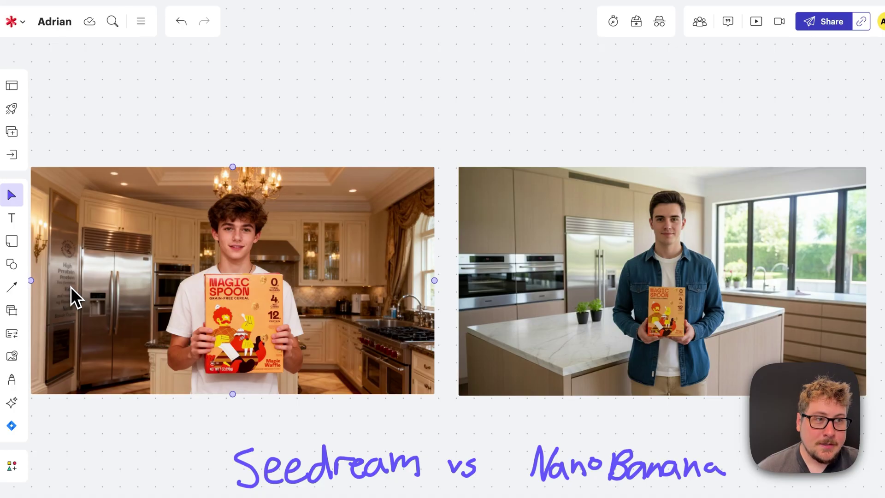
Step: Compare the kitchens, faces and cereal boxes in the Seedream and Nano Banana images on the whiteboard
left_click(466, 308)
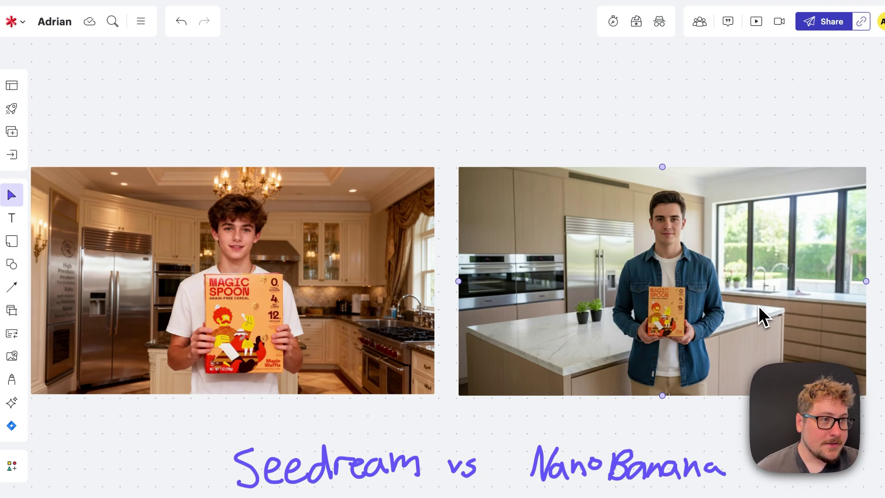
left_click(327, 301)
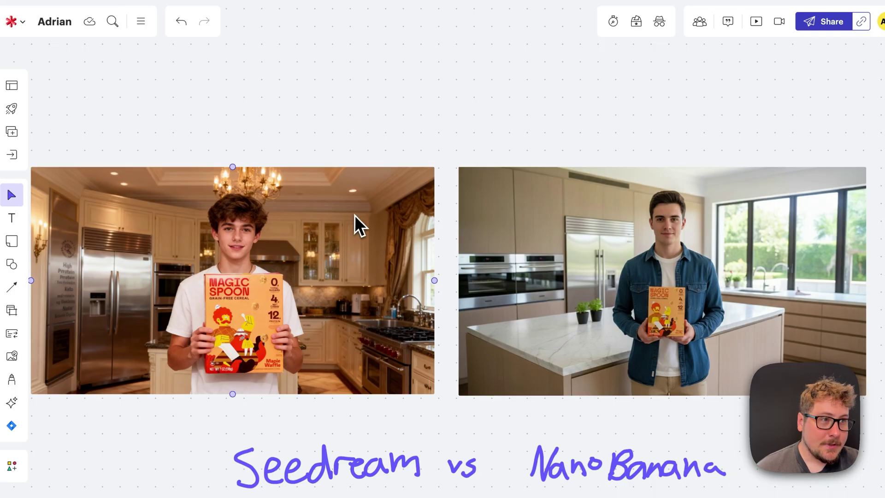
left_click(605, 225)
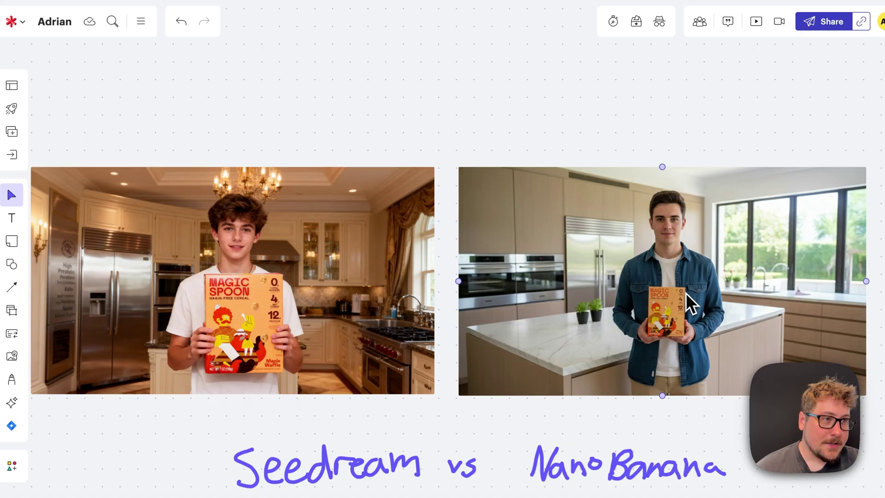
left_click(427, 305)
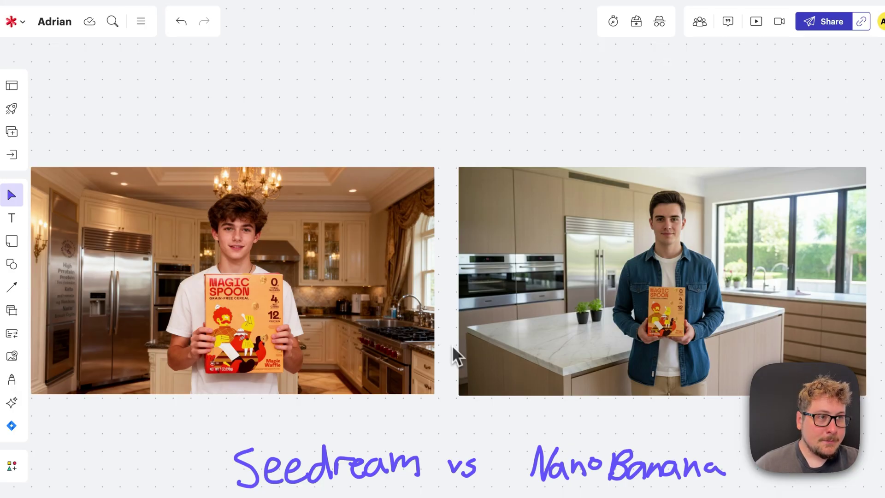
left_click(476, 341)
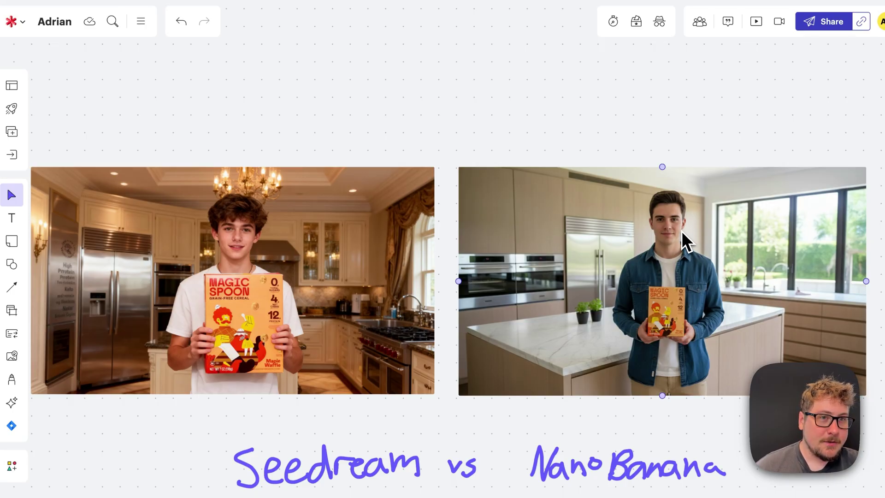
left_click(304, 329)
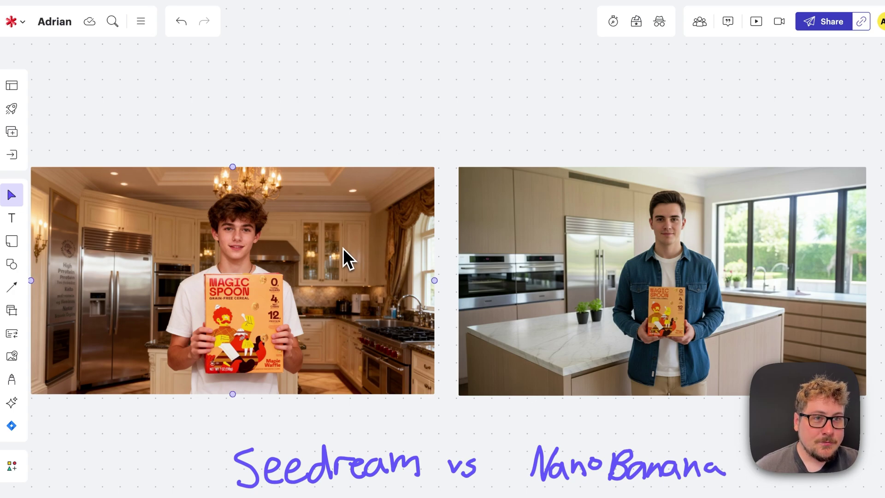
left_click(547, 257)
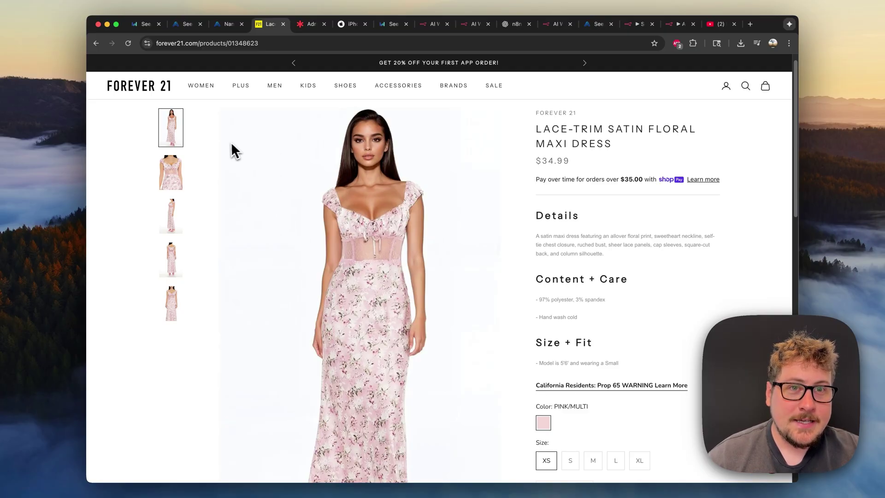
Step: View the back photo of the lace-trim satin floral maxi dress on the Forever 21 product page
left_click(172, 259)
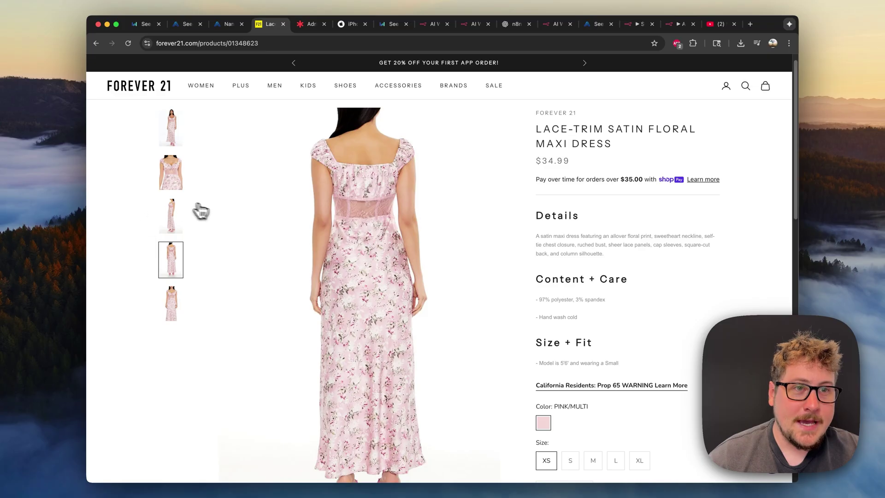
left_click(183, 25)
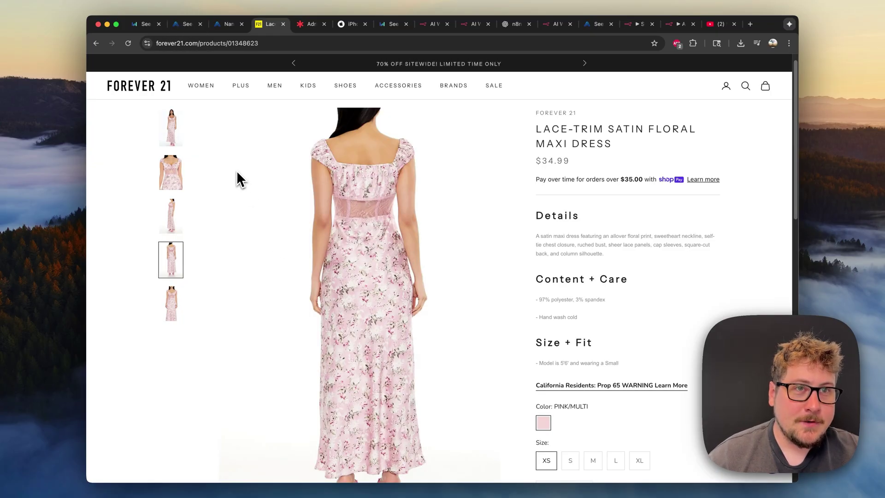
Step: Run the Seedream edit on the dress photo with the prompt "give me a product shot of this dress from the back"
left_click(189, 28)
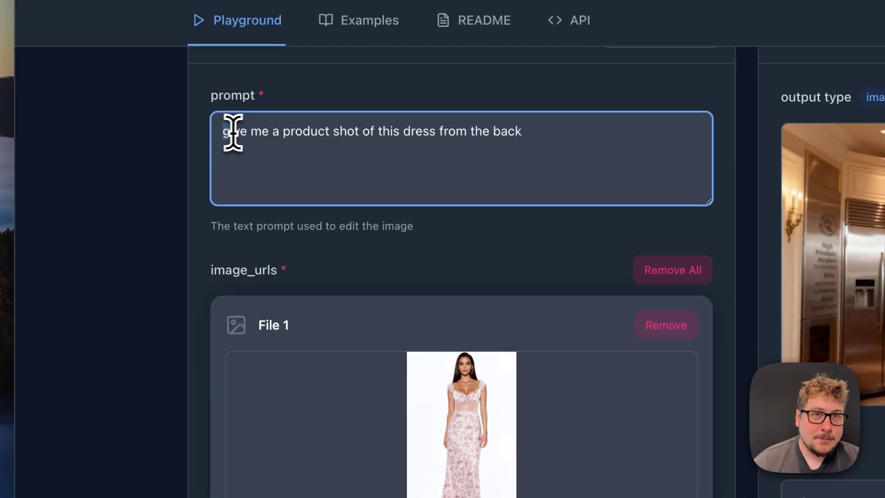
left_click_drag(233, 133, 506, 170)
scroll(505, 181, "down", 5)
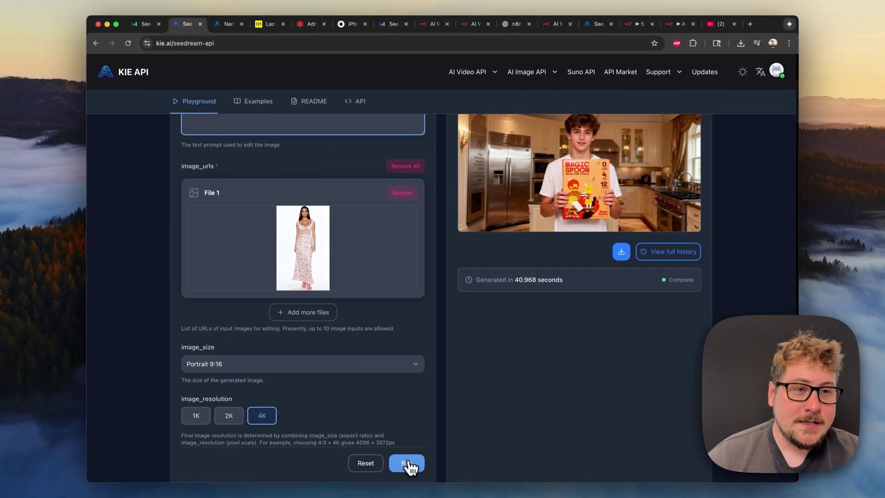
left_click(406, 464)
Step: Run Nano Banana Edit on the same dress photo with the identical back-view prompt
left_click(228, 24)
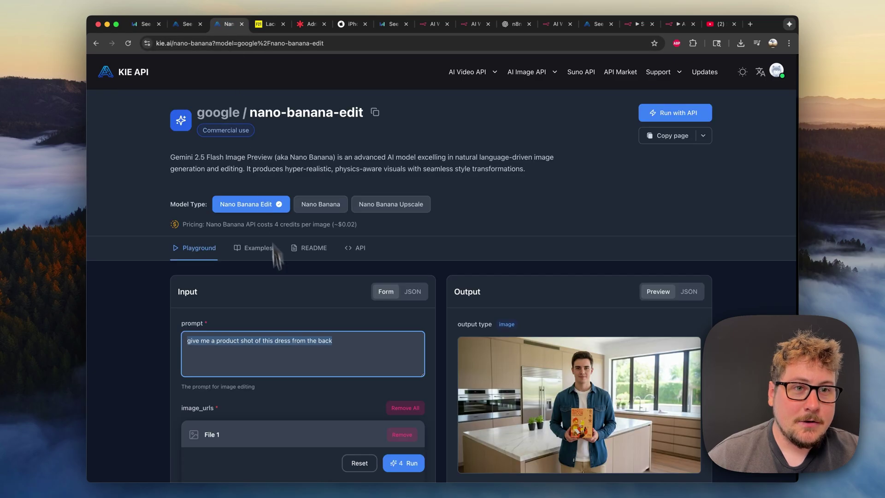
scroll(279, 323, "down", 4)
scroll(236, 295, "down", 2)
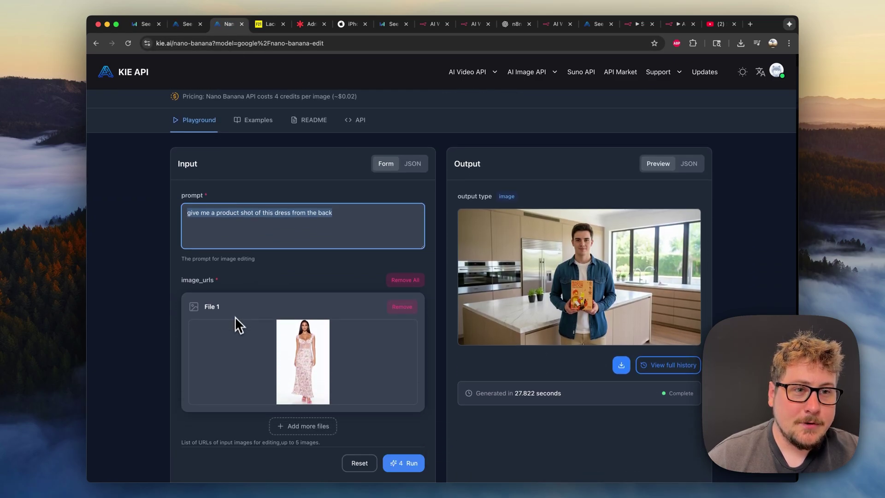
scroll(235, 322, "down", 5)
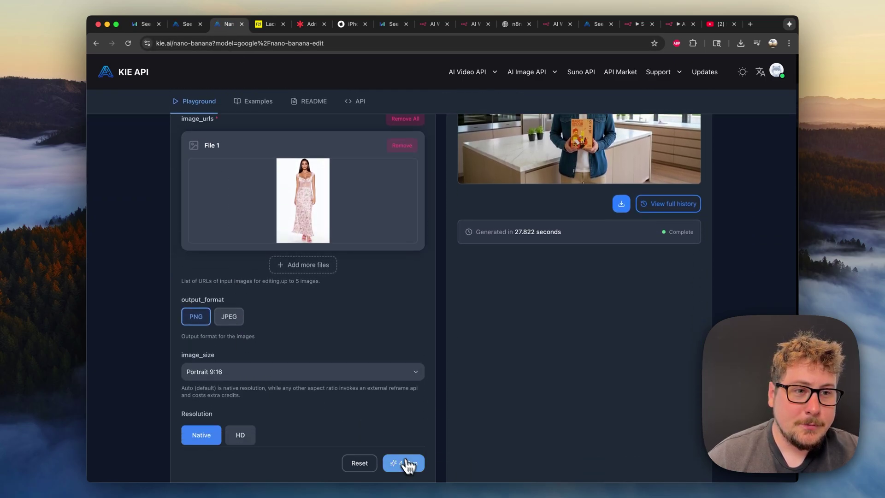
left_click(406, 464)
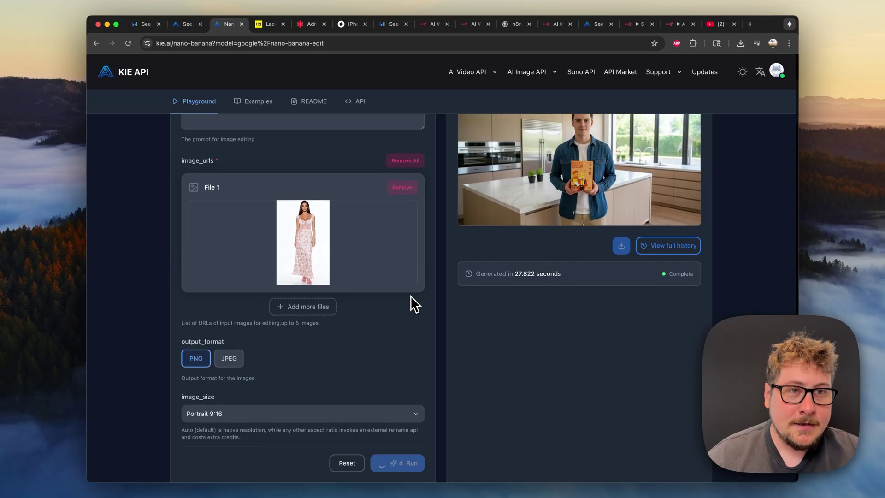
Step: Switch to the whiteboard and compare the real Forever 21 dress photos with the Seedream and Nano Banana back views
key("super+5")
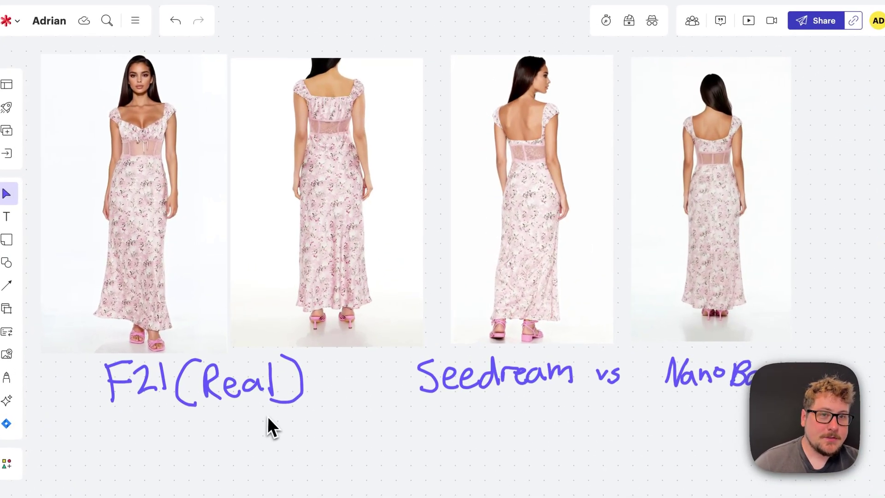
left_click(196, 351)
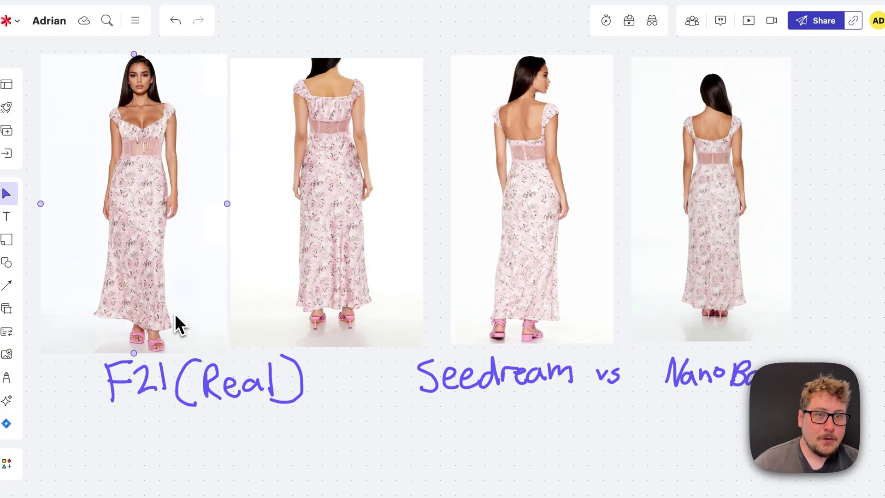
left_click(307, 306)
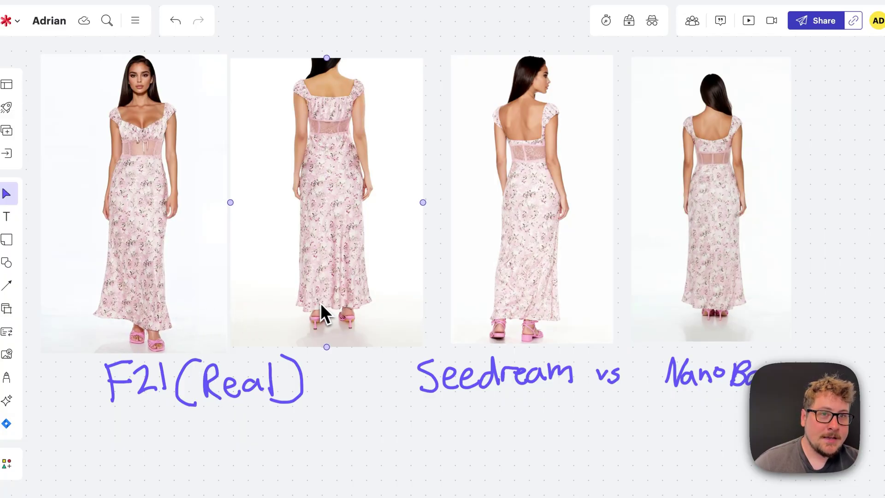
left_click(197, 280)
left_click(506, 280)
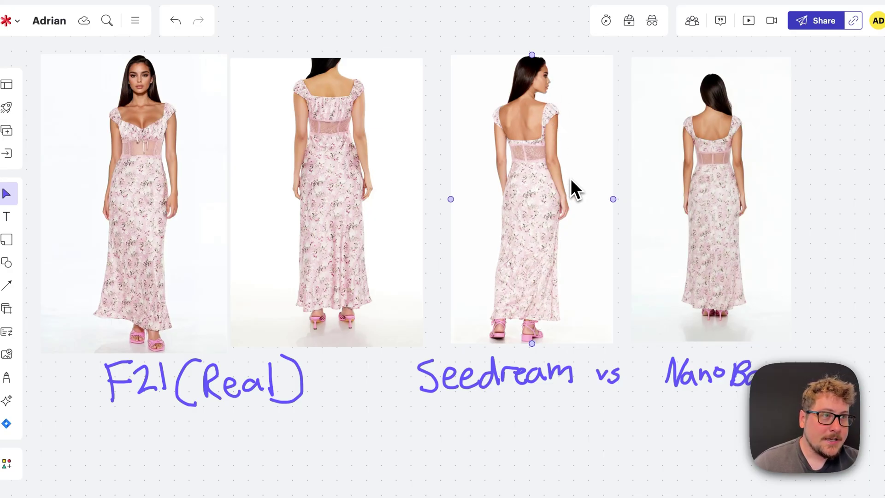
left_click(685, 193)
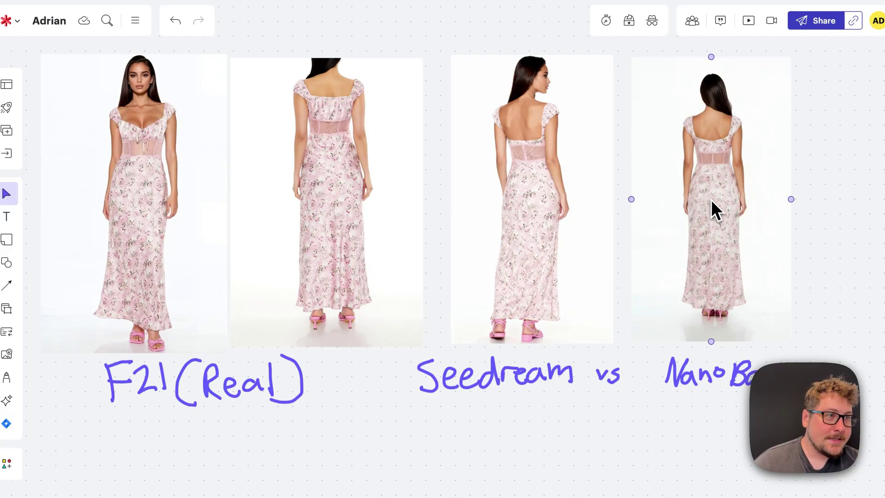
left_click(404, 206)
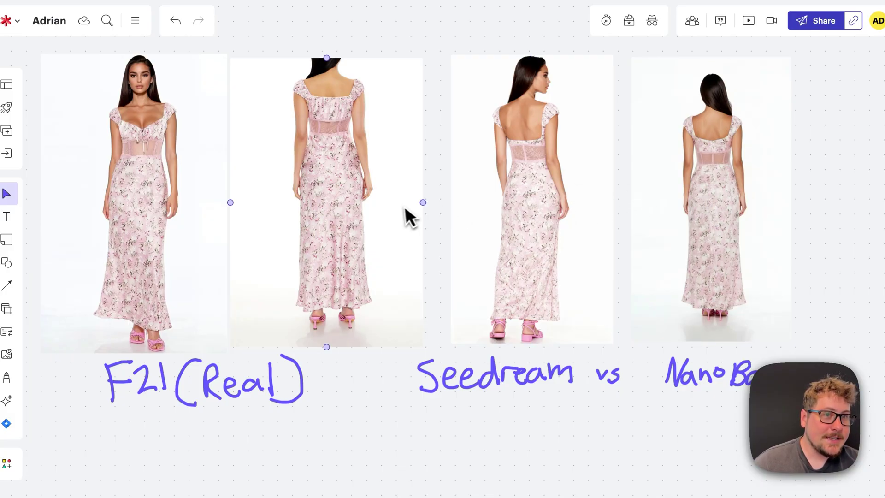
left_click(455, 210)
left_click(676, 227)
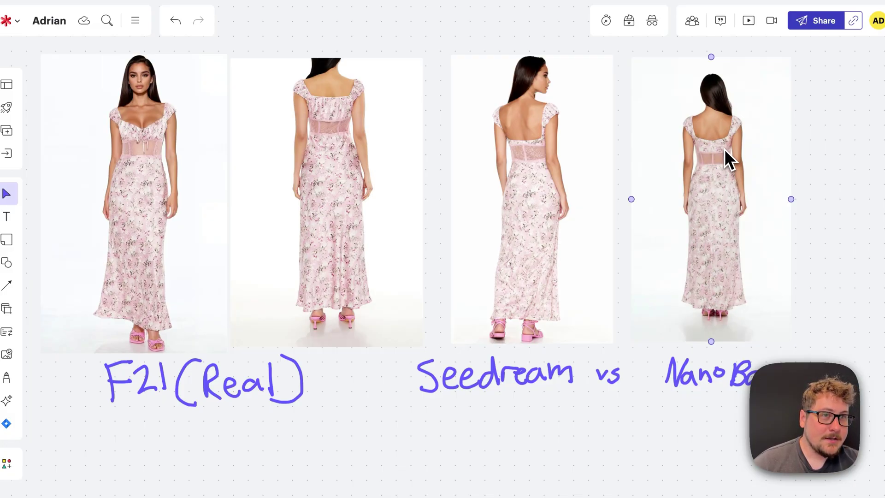
Step: Examine the upper back and sheer waist panel of the dress in the real and Seedream images
left_click(335, 117)
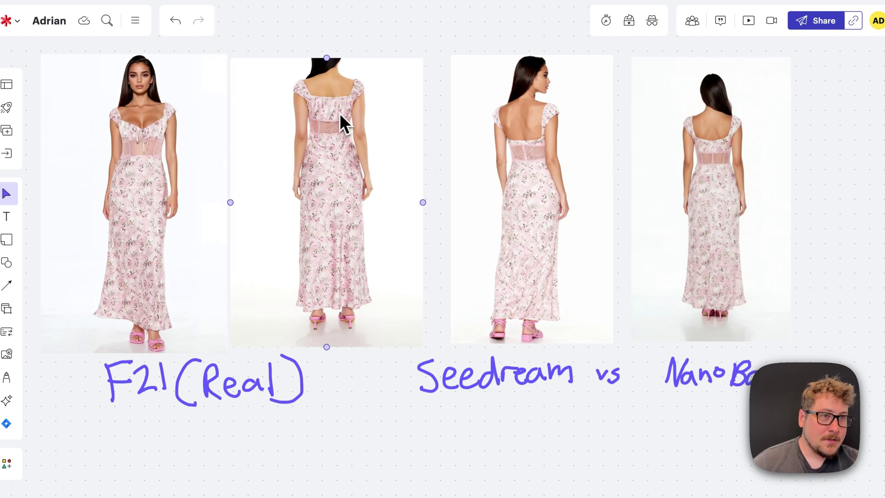
left_click(506, 153)
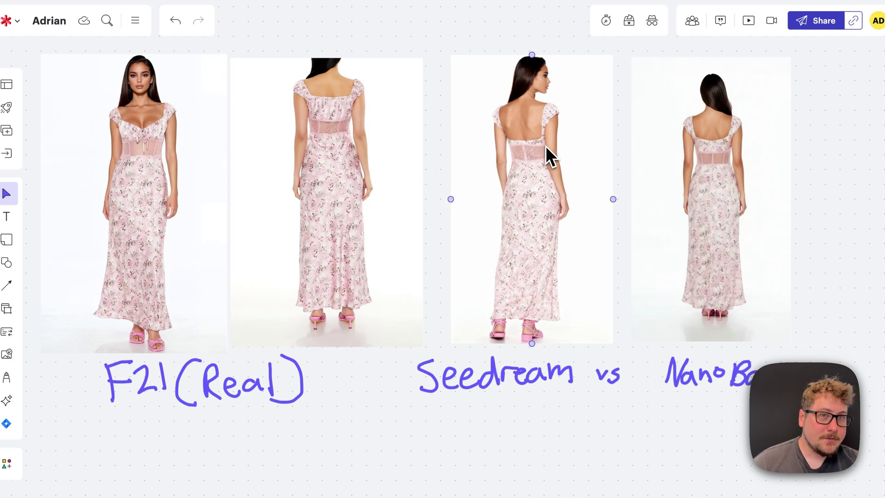
left_click(297, 150)
left_click(128, 156)
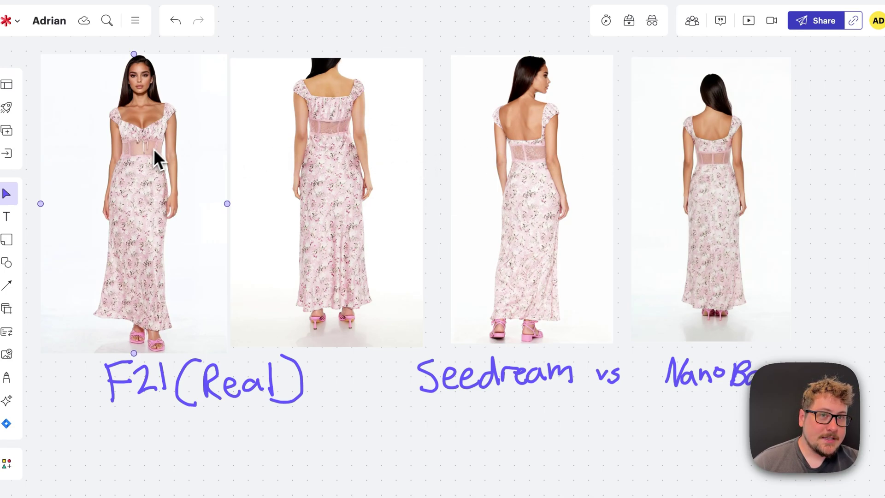
left_click(243, 203)
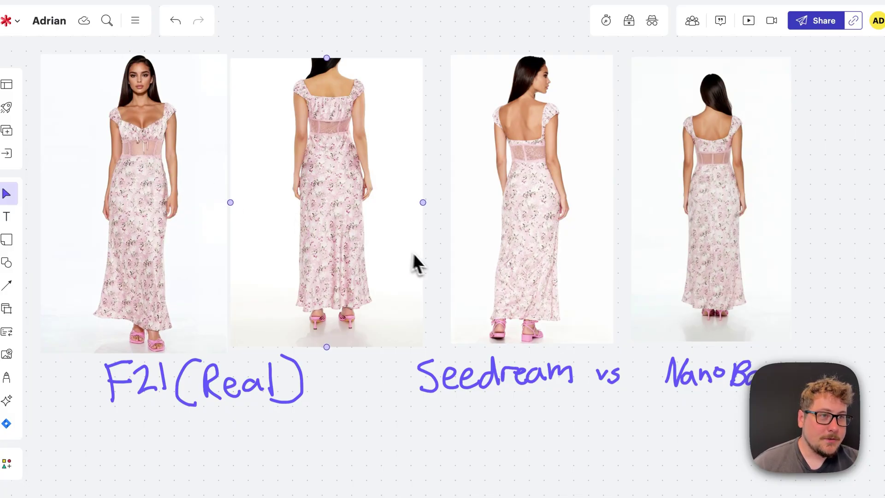
Step: Compare the hem and shoes in the real back photo with those in the Seedream and Nano Banana images
left_click(519, 292)
left_click(352, 322)
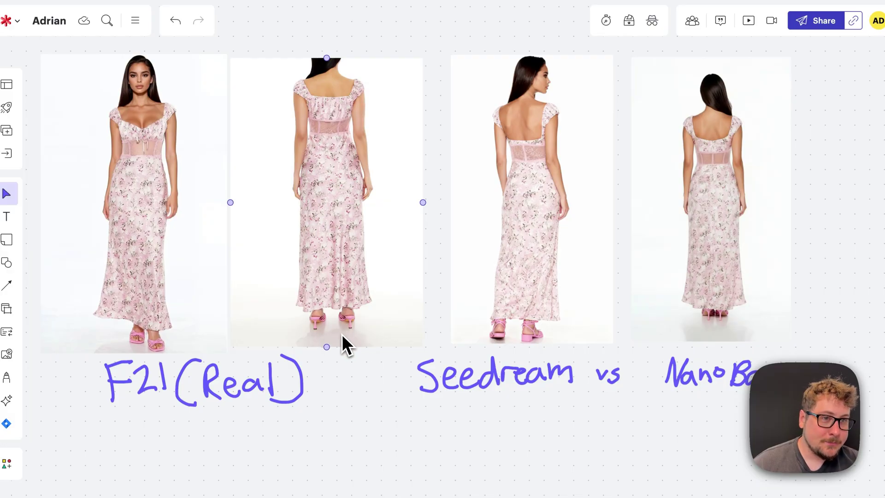
left_click(508, 333)
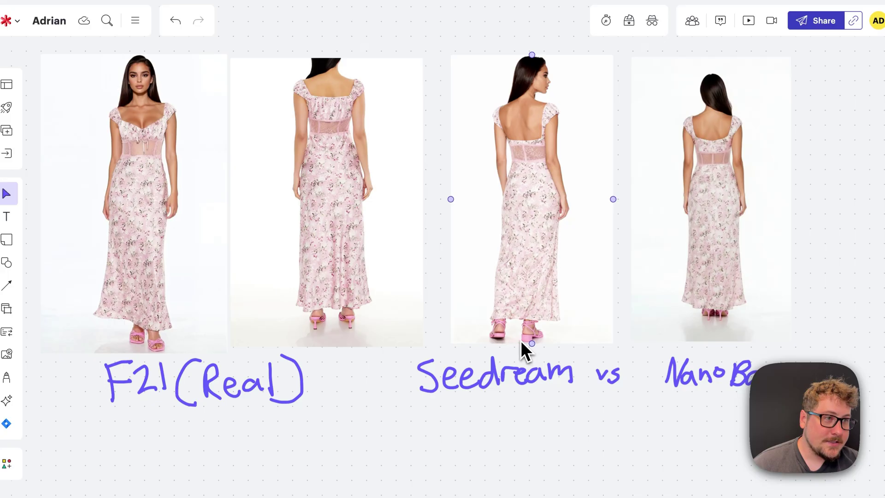
left_click(635, 337)
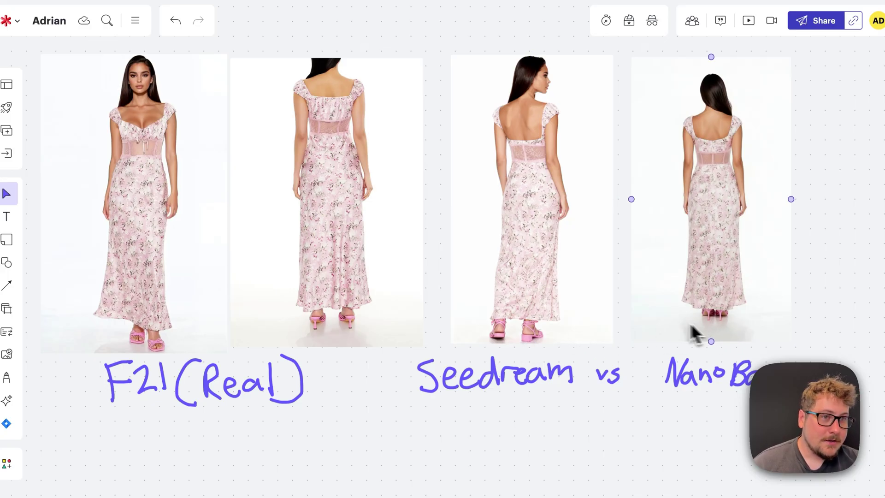
left_click(405, 328)
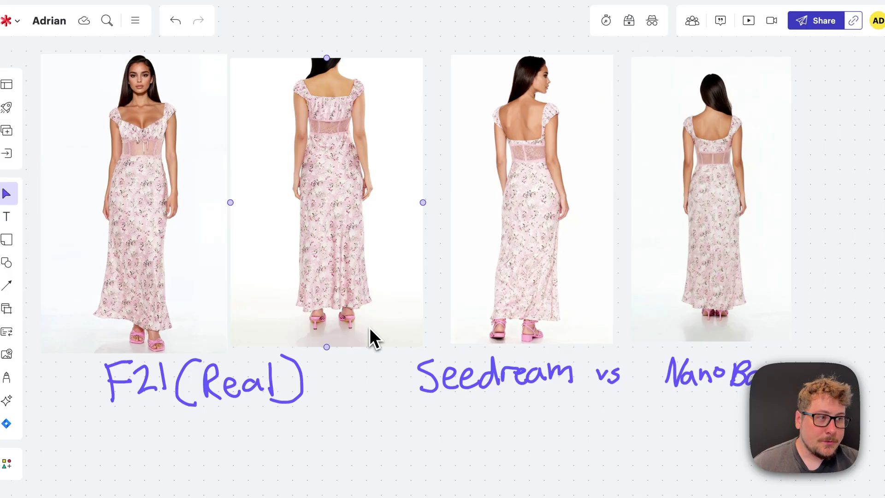
key("Escape")
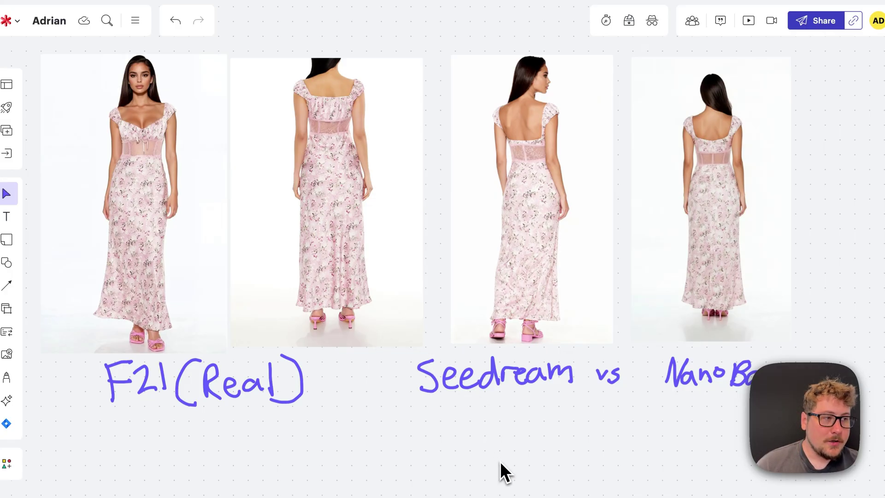
Step: Compare the lower skirt and floral print across the real back photo and both generated images
left_click(685, 242)
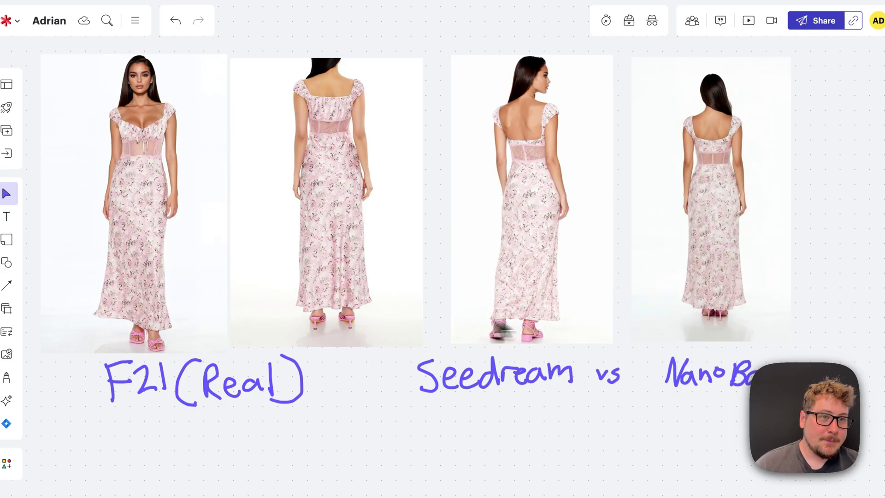
left_click(384, 324)
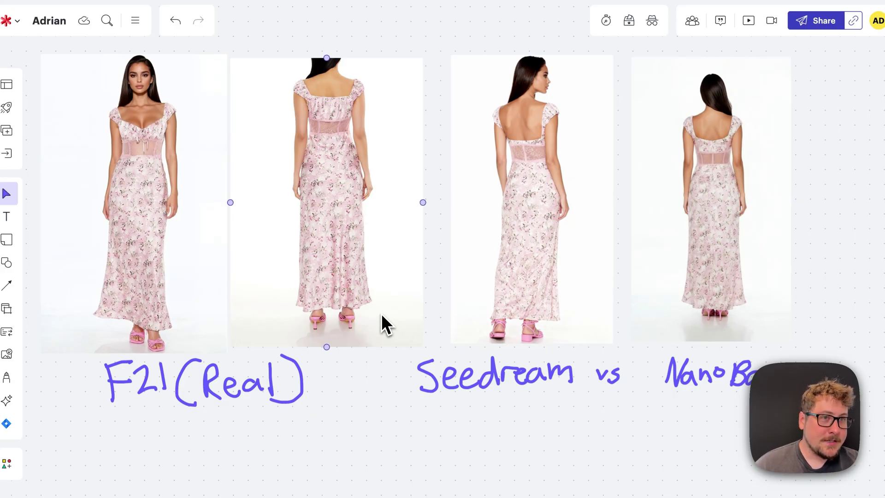
left_click(507, 302)
left_click(714, 278)
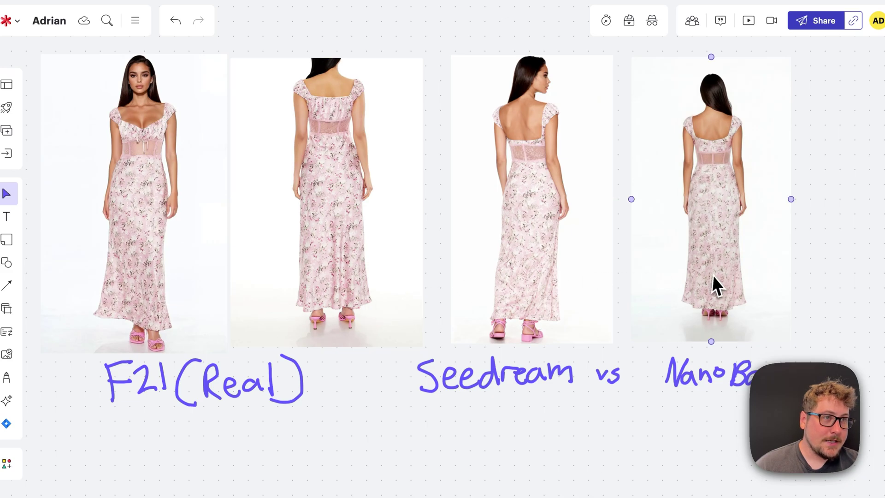
Step: Examine the hem and shoes in the Seedream back view of the dress
left_click(542, 314)
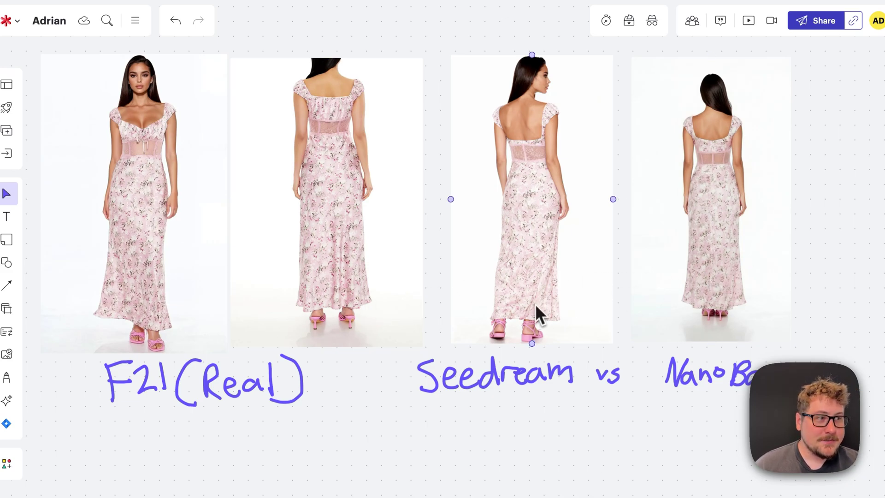
left_click(543, 346)
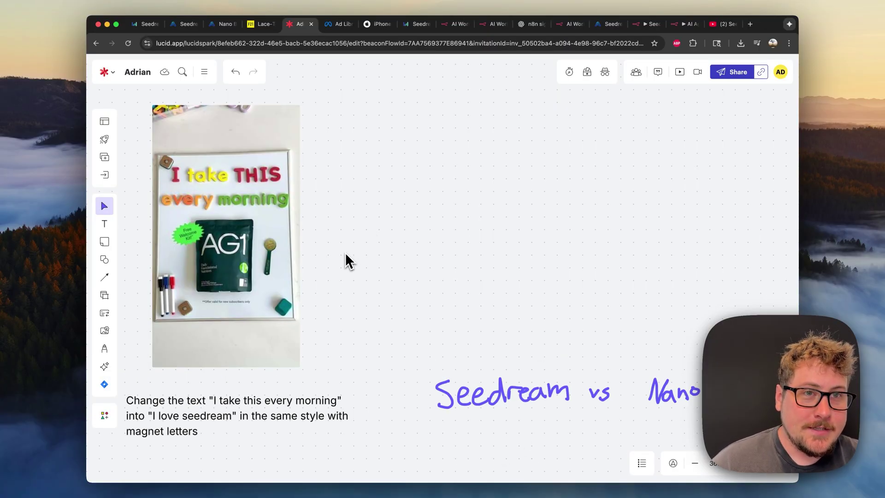
Step: Find the original AG1 "I take THIS every morning" ad among AG1 by Athletic Greens' active ads in the Meta Ad Library
left_click(268, 259)
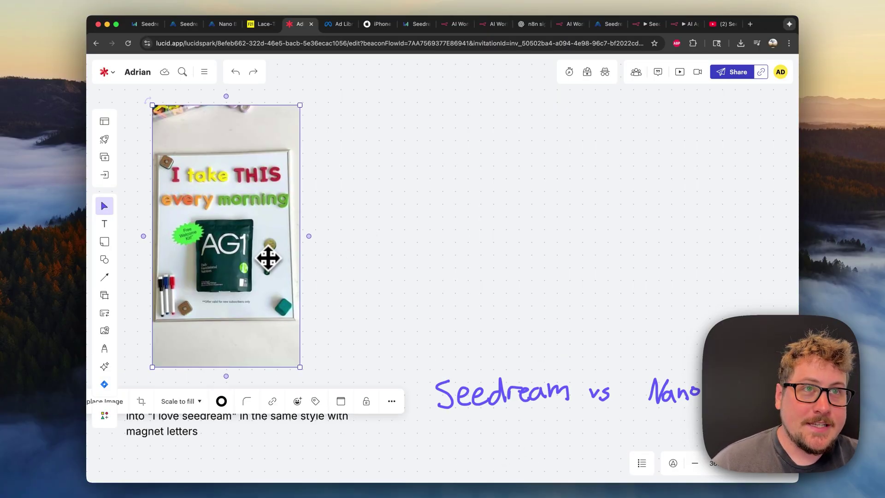
left_click(336, 26)
scroll(245, 293, "down", 1)
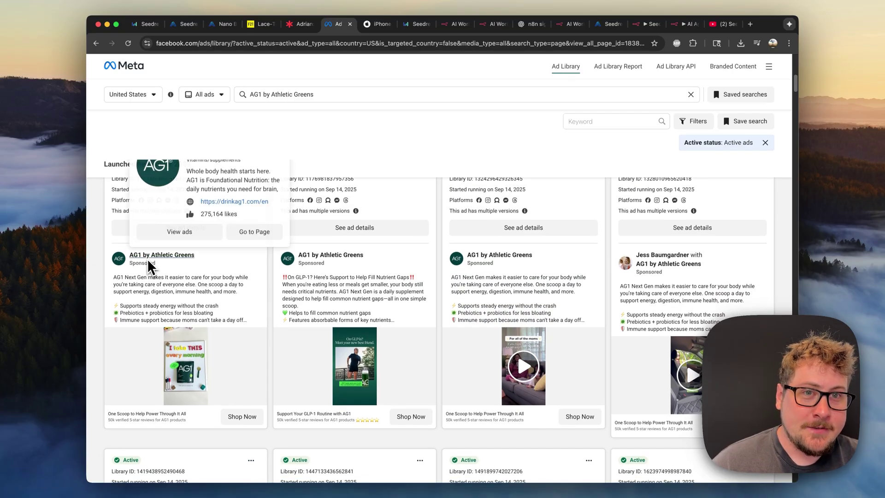
scroll(217, 281, "down", 1)
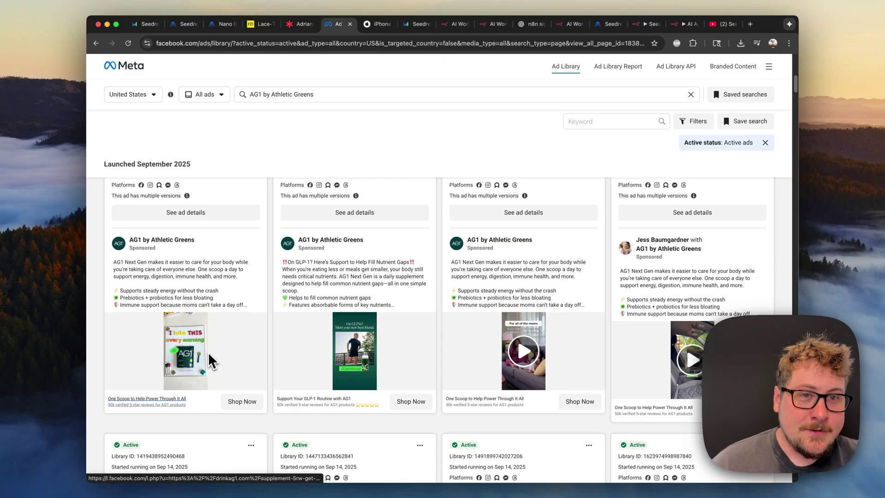
Step: Return to the whiteboard and review the AG1 ad alongside its prompt to change the text to "I love seedream" in magnet letters
left_click(303, 27)
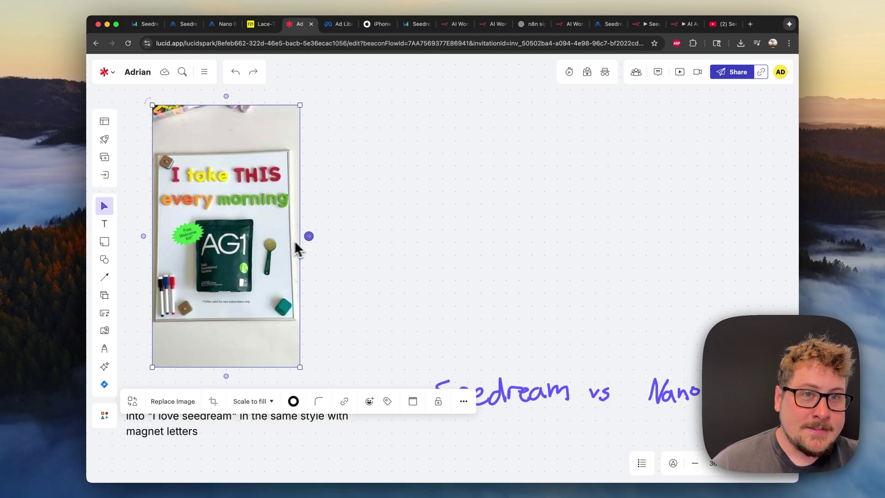
left_click(337, 250)
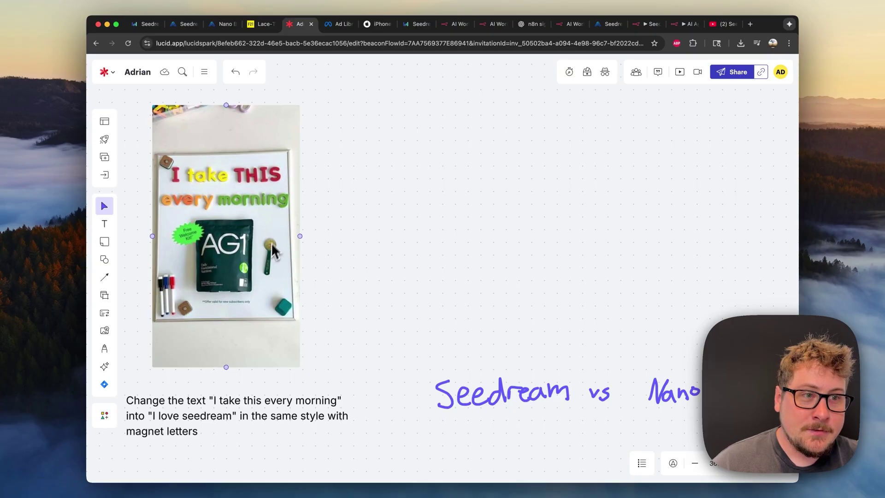
left_click(221, 400)
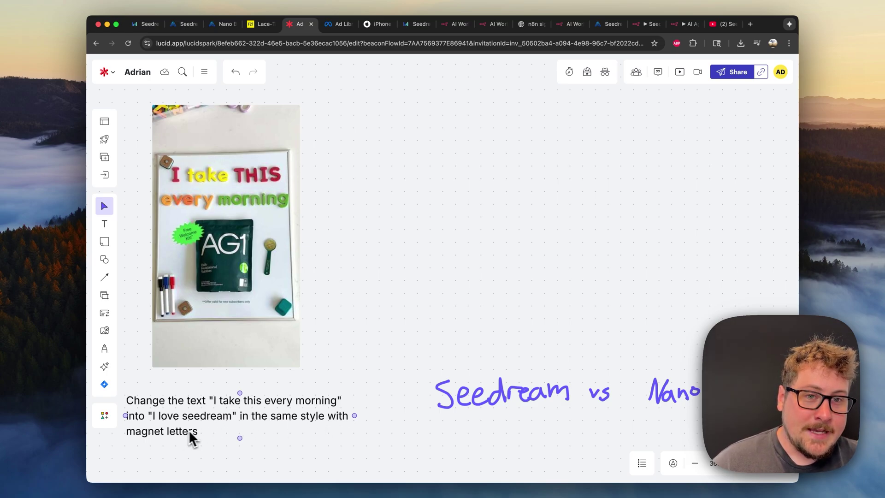
left_click(247, 314)
left_click(231, 215)
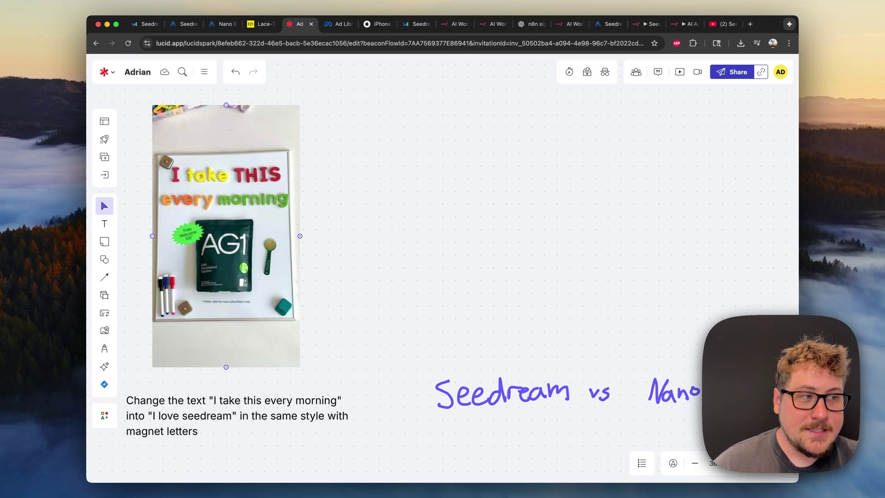
left_click(309, 269)
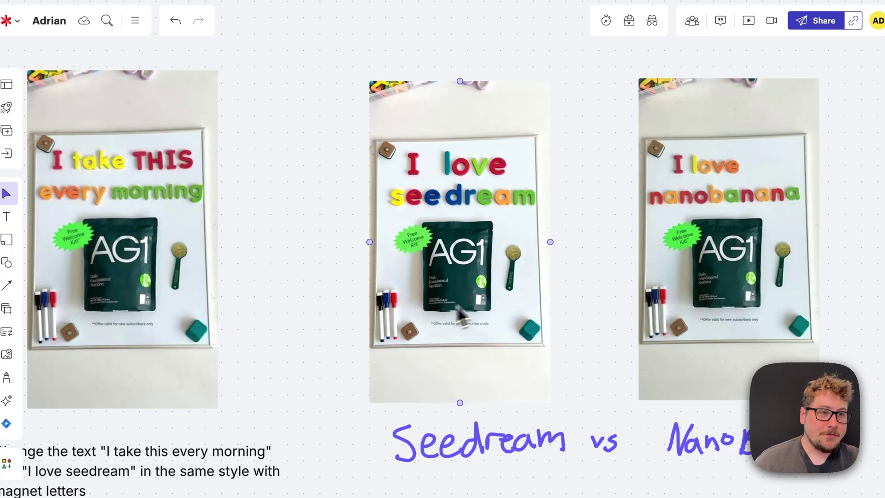
Step: Compare the Seedream and Nano Banana edits of the AG1 ad with the original image
left_click(479, 317)
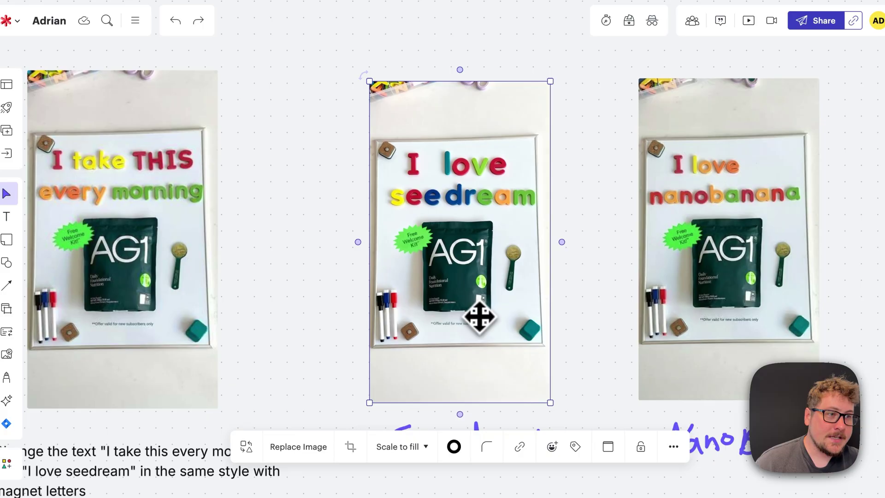
left_click(648, 374)
left_click(594, 367)
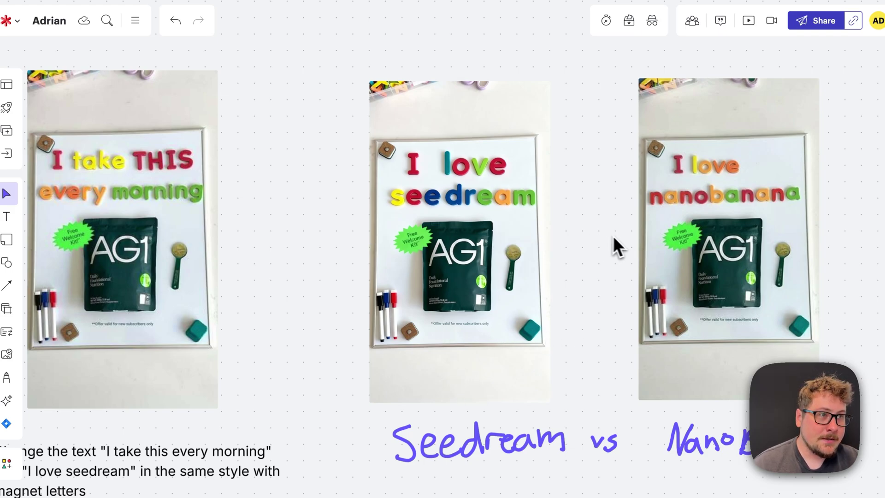
left_click(693, 258)
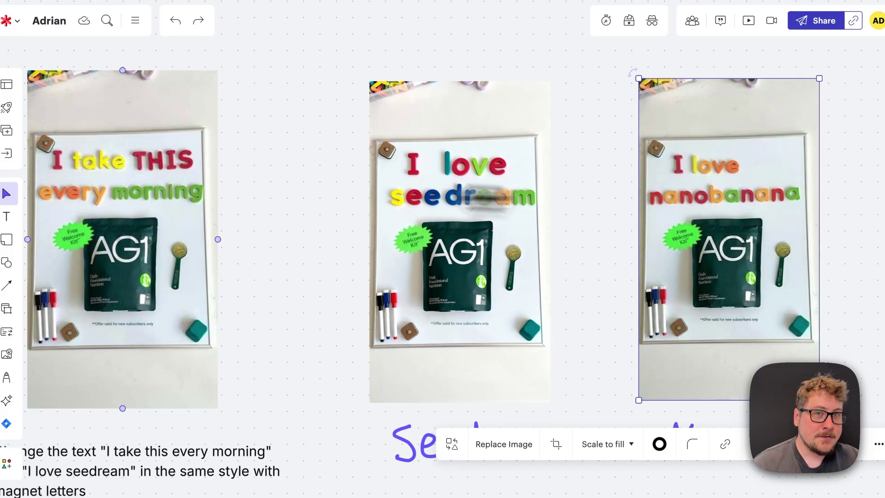
left_click(267, 198)
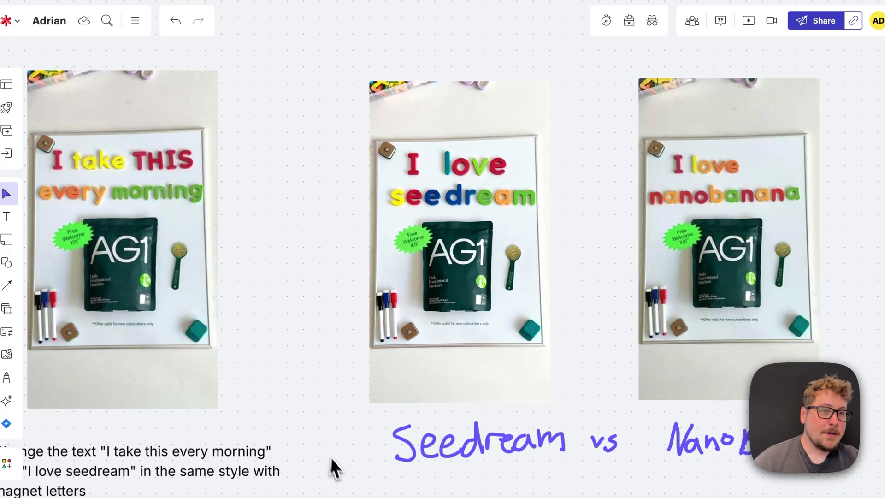
Step: Compare the magnet lettering of "I love seedream" with that of "I love nanobanana" in the two generated ads
left_click(431, 339)
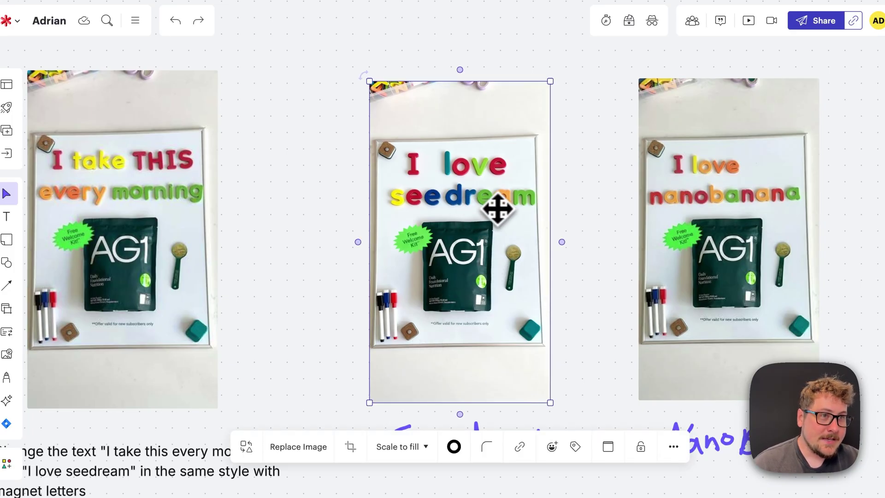
left_click(593, 213)
left_click(717, 203)
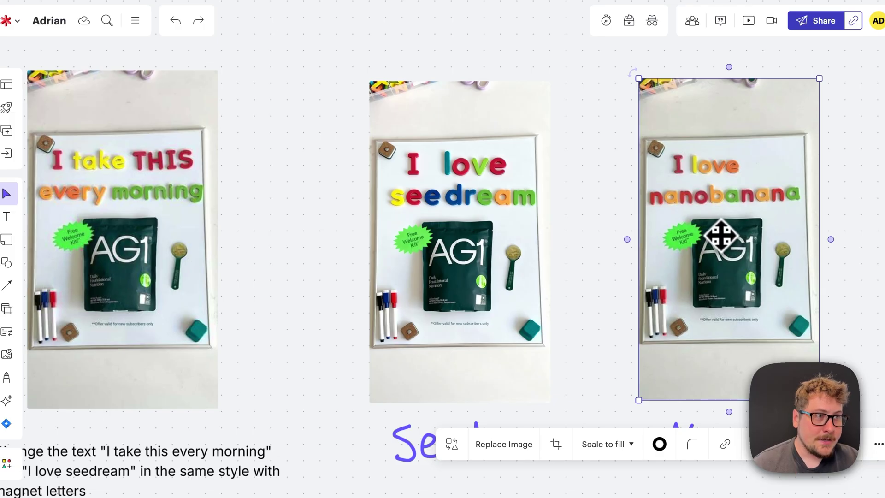
left_click(600, 249)
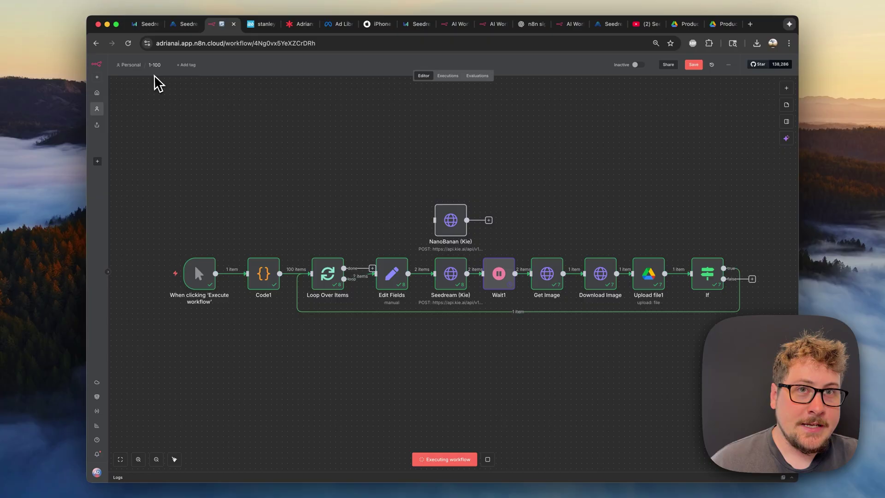
Step: Inspect the Image URL in the Edit Fields node of the 1-100 workflow and view the workflow's import options
double_click(392, 273)
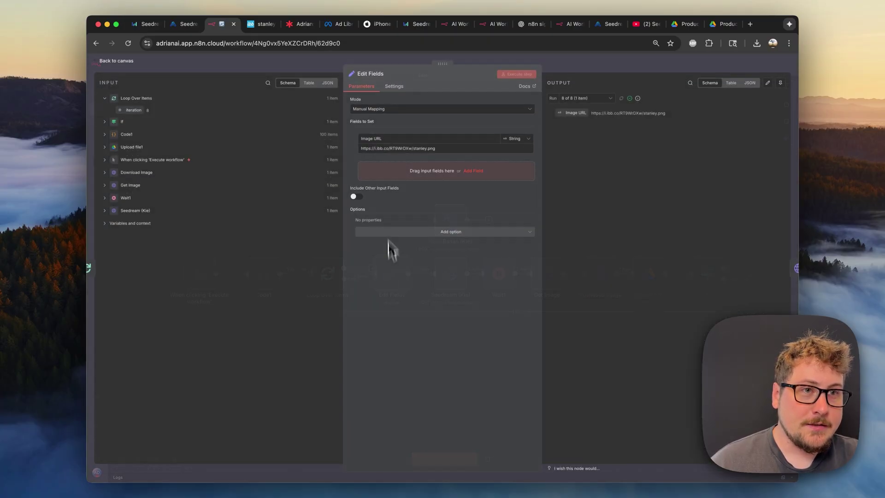
left_click(554, 66)
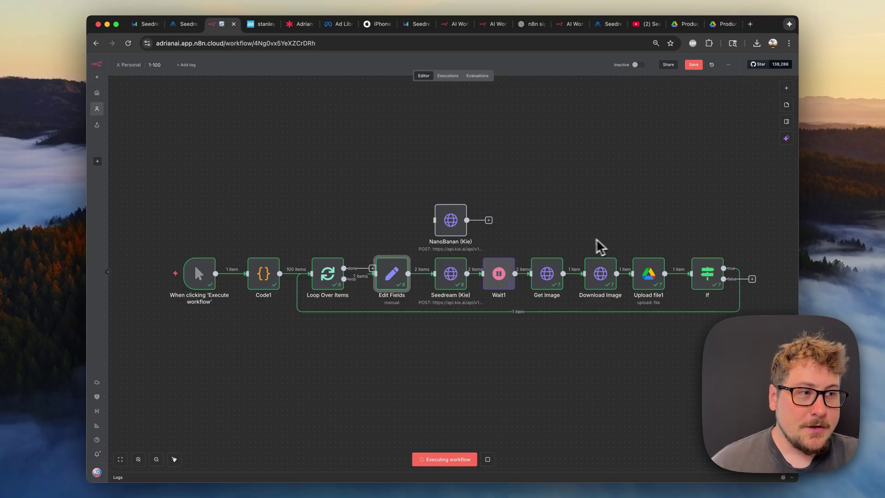
left_click(729, 66)
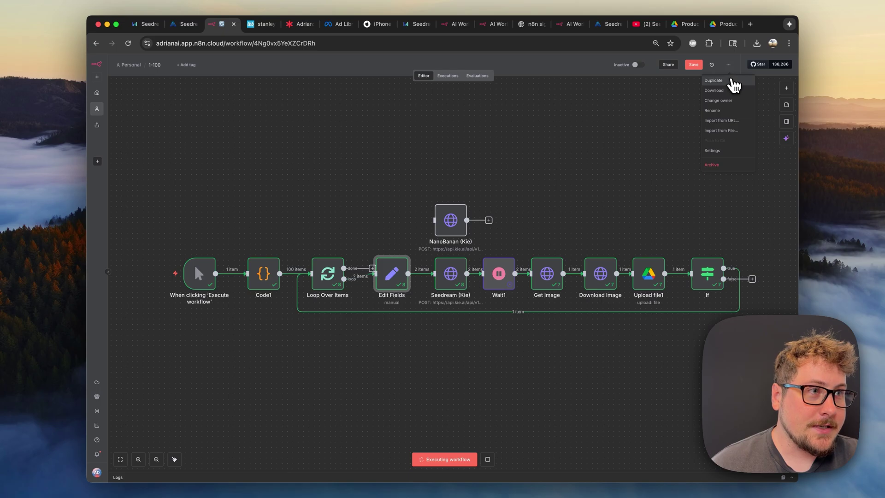
left_click(581, 202)
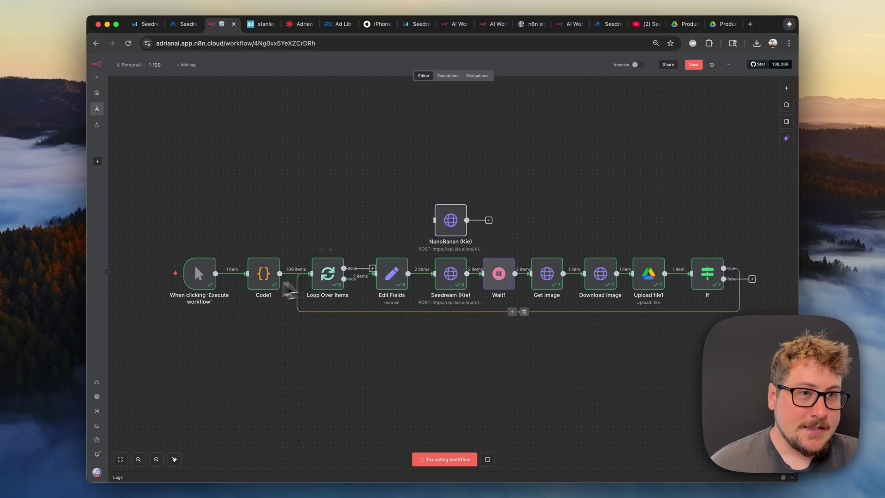
Step: Examine the Seedream (Kie) node's JSON body, including the prompt, image URL, image size, image resolution and maximum images
double_click(451, 282)
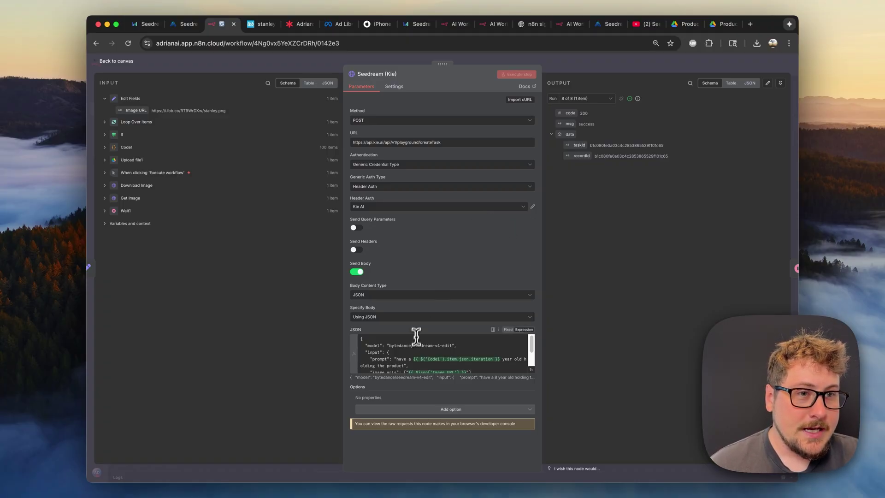
scroll(415, 338, "down", 1)
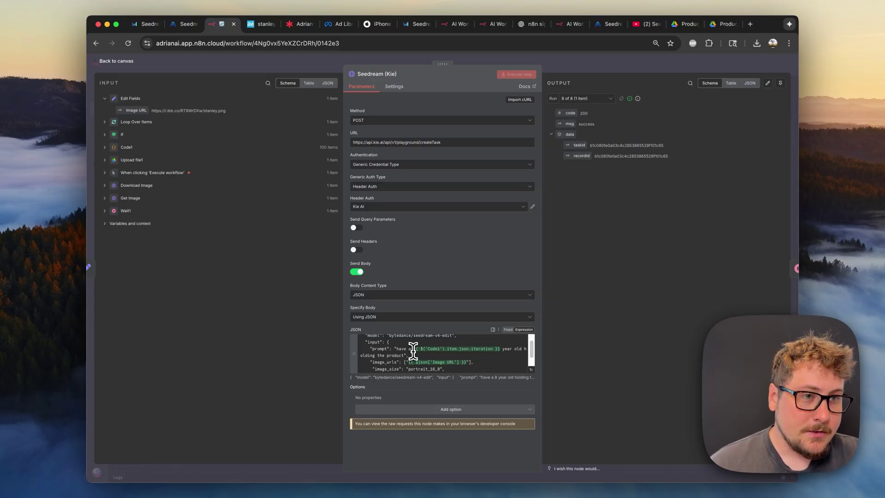
scroll(429, 355, "down", 1)
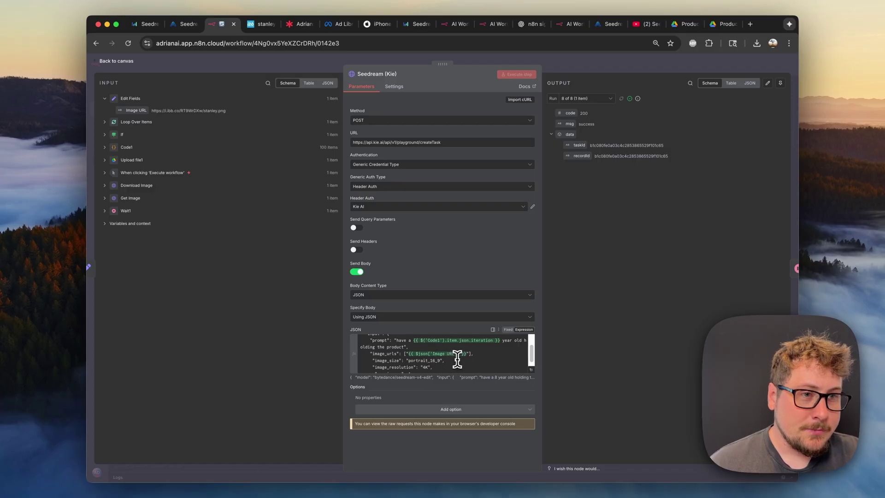
scroll(451, 358, "down", 1)
left_click(421, 361)
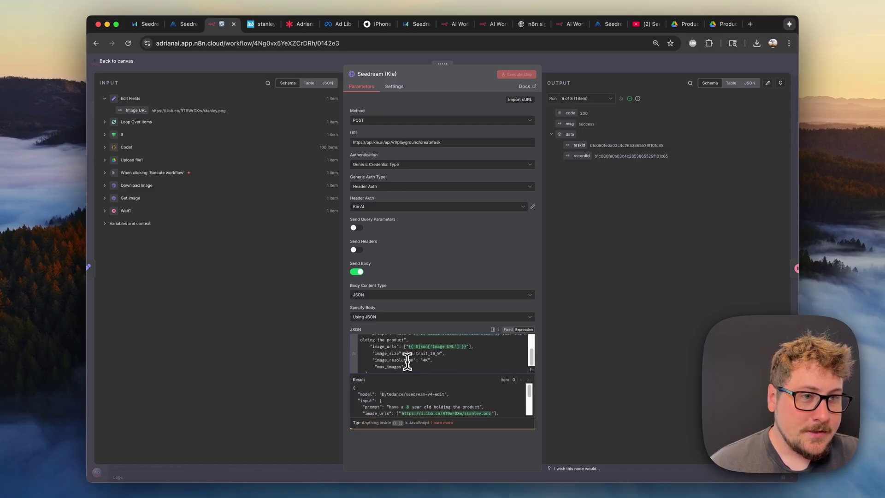
double_click(424, 360)
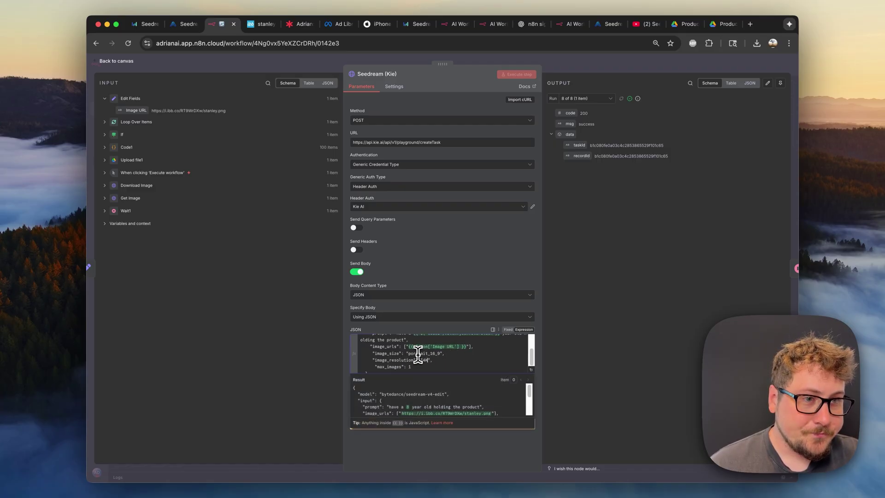
left_click_drag(416, 353, 439, 355)
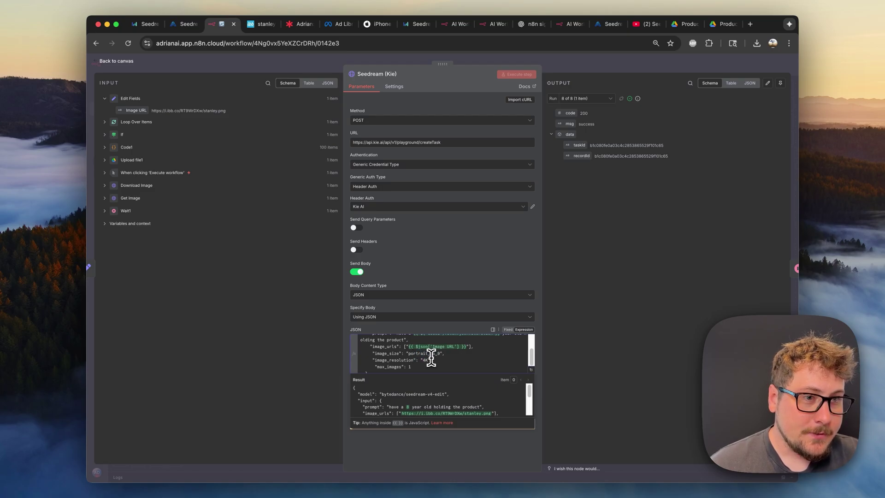
left_click(426, 357)
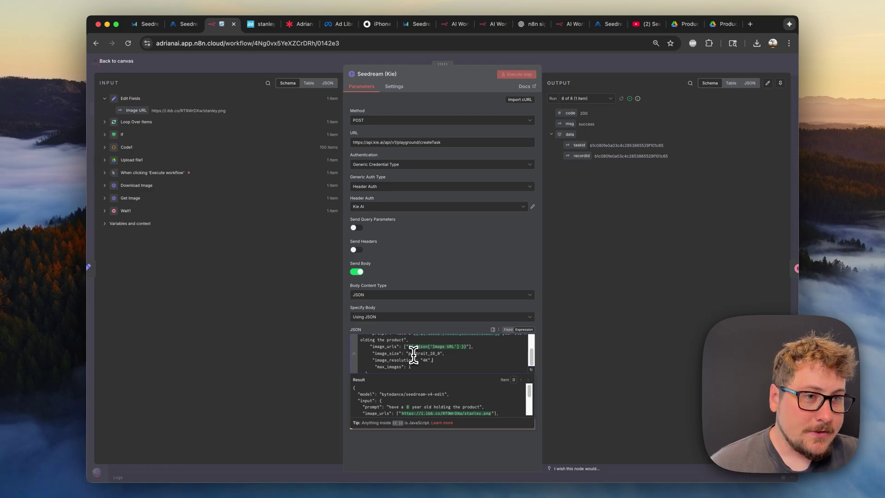
Step: View the cURL request example in Kie's Seedream API documentation, and return to the n8n workflow canvas
left_click(183, 25)
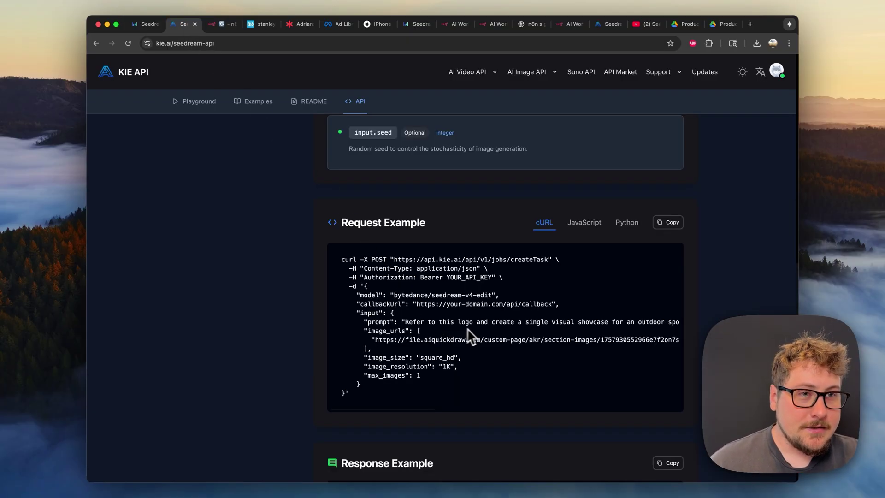
left_click_drag(375, 402, 345, 253)
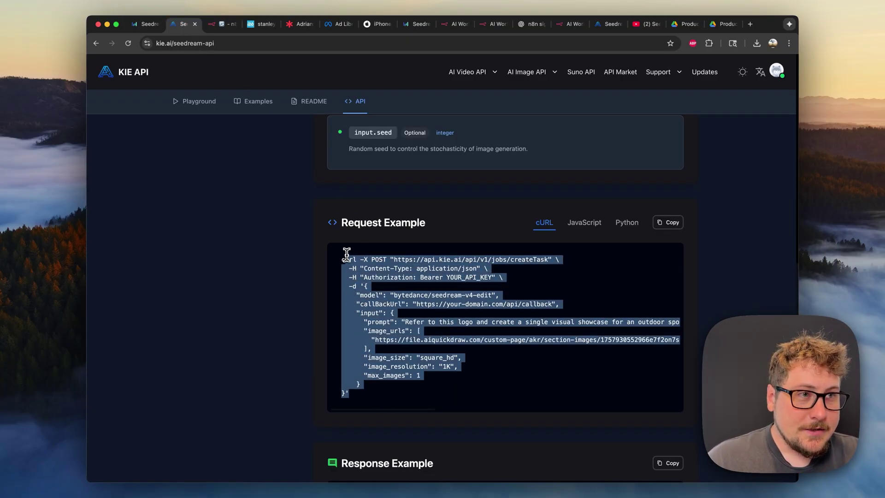
left_click(384, 280)
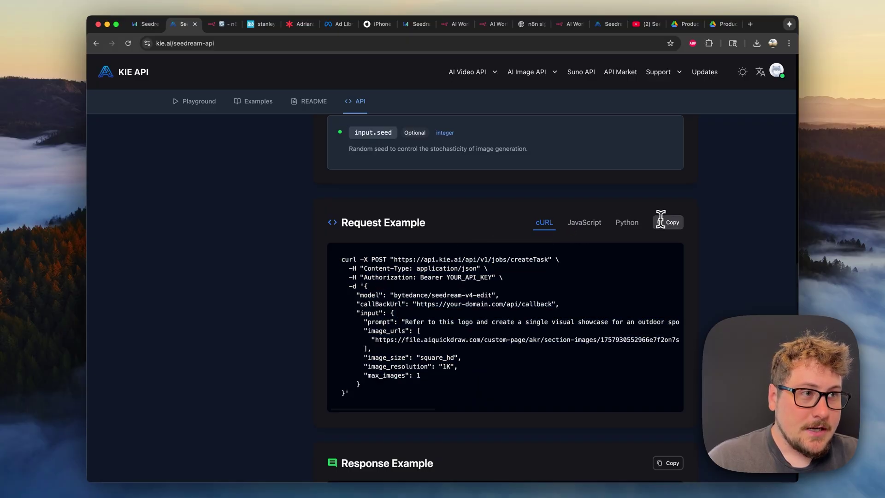
left_click(219, 24)
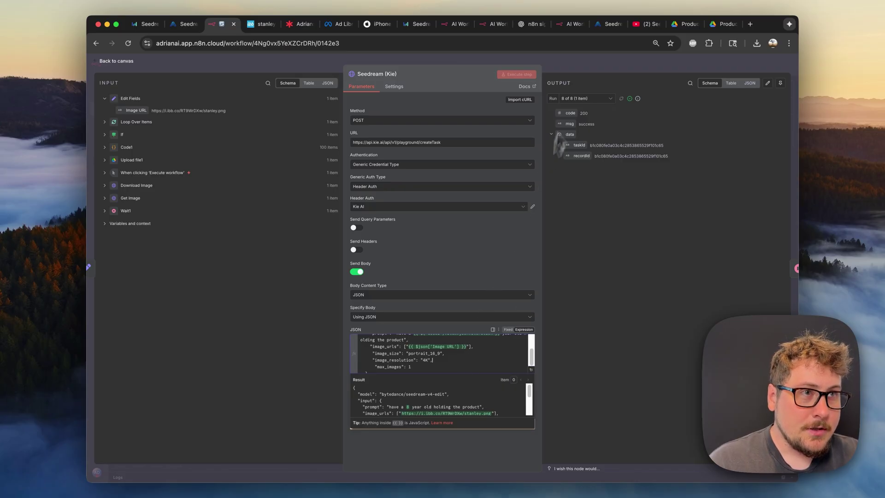
left_click(579, 77)
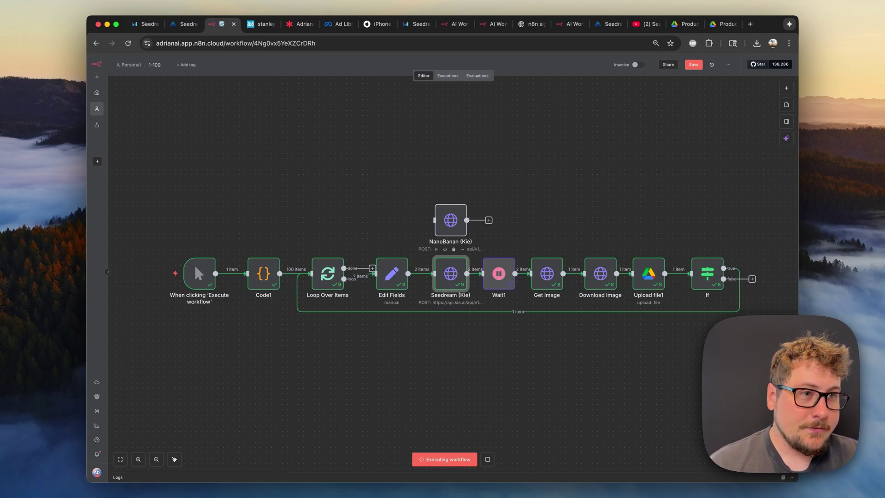
Step: Inspect the wait amount and unit in the Wait1 node
double_click(497, 288)
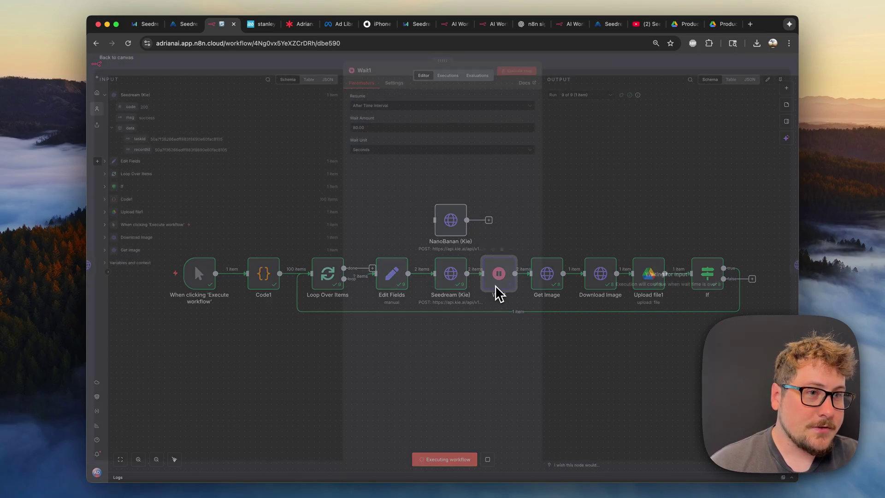
left_click(563, 69)
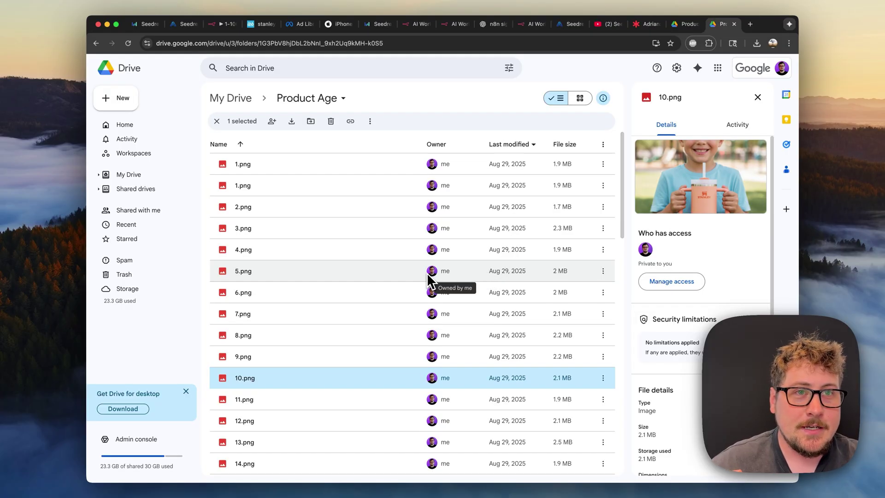
Step: Look through the numbered product images in the Product Age and Product Age Seed folders in Google Drive
scroll(381, 307, "down", 20)
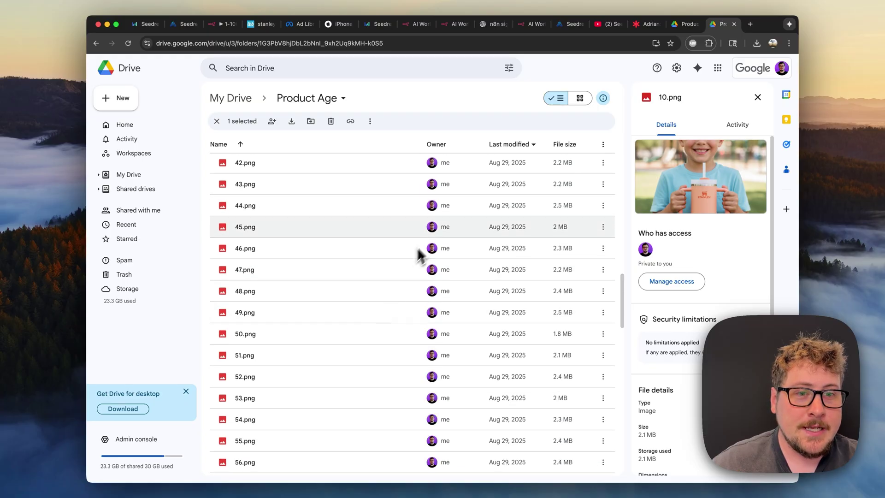
scroll(419, 253, "down", 20)
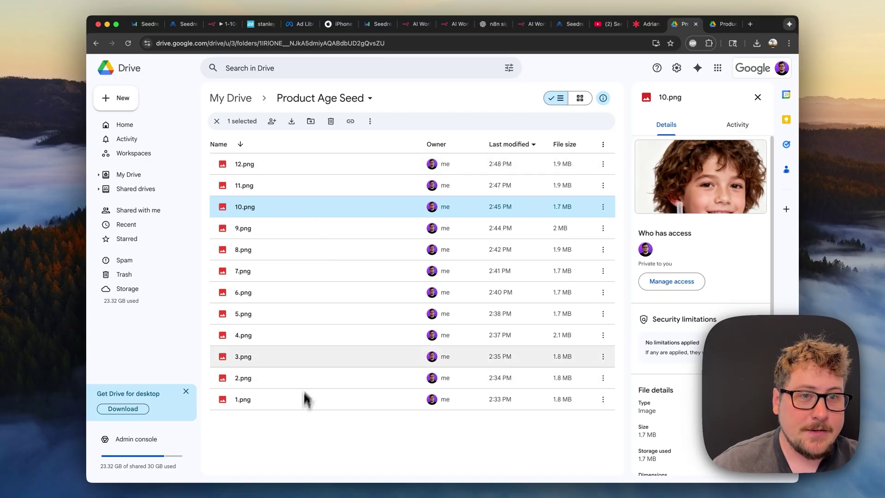
Step: Switch to the Lucidspark comparison board and examine the Seedream and Nano Banana images for age 1 side by side
left_click(645, 24)
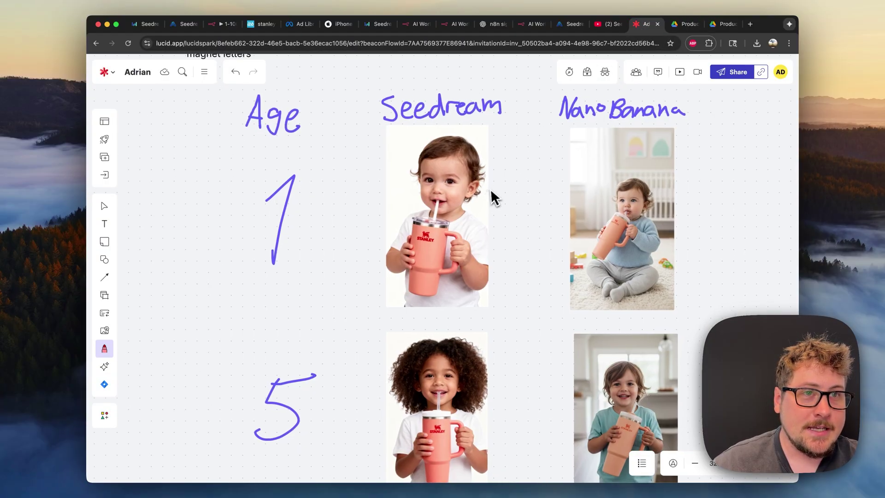
scroll(491, 189, "up", 1)
scroll(489, 185, "up", 3)
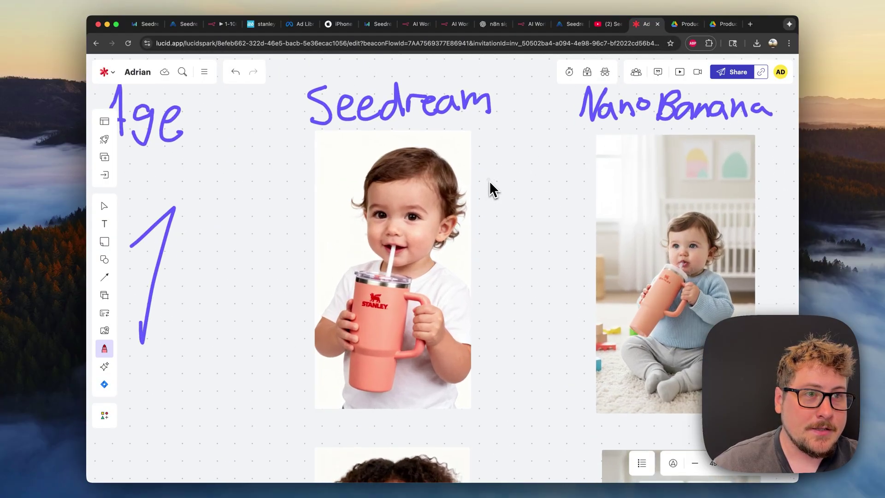
scroll(489, 180, "down", 1)
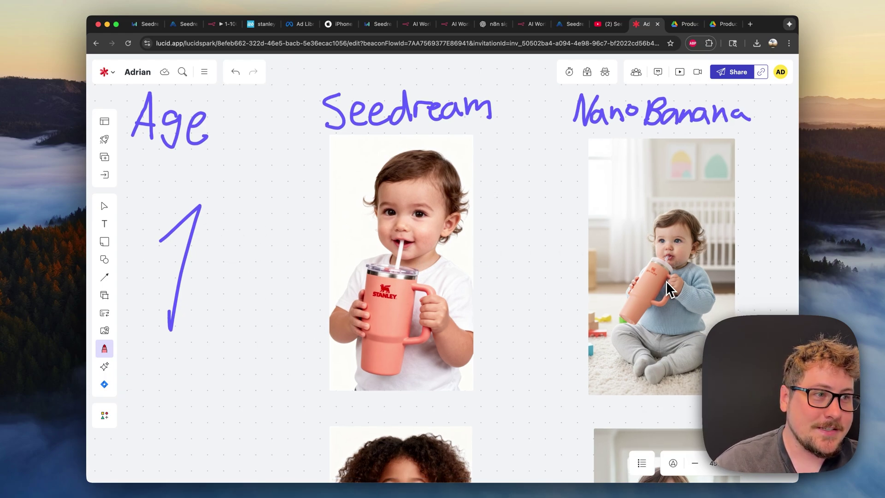
Step: Compare the Seedream and Nano Banana tumbler images in the age 5 row of the board
scroll(653, 288, "down", 5)
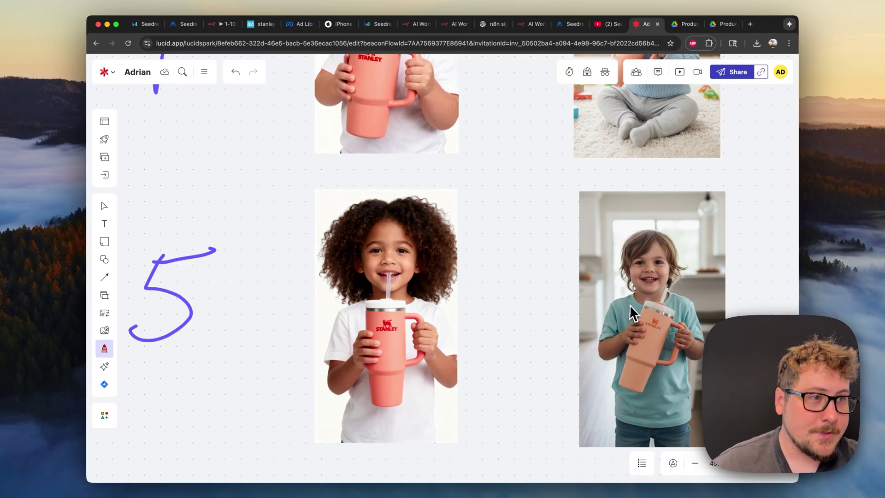
scroll(630, 305, "down", 1)
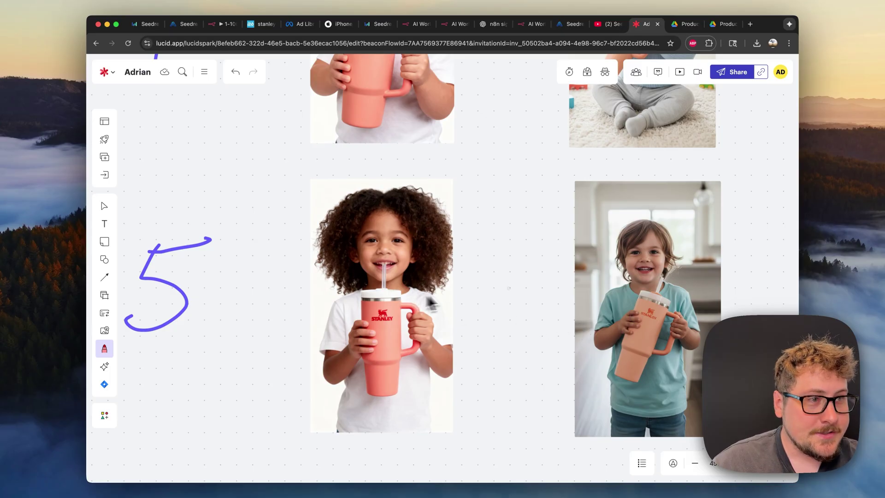
scroll(626, 328, "down", 5)
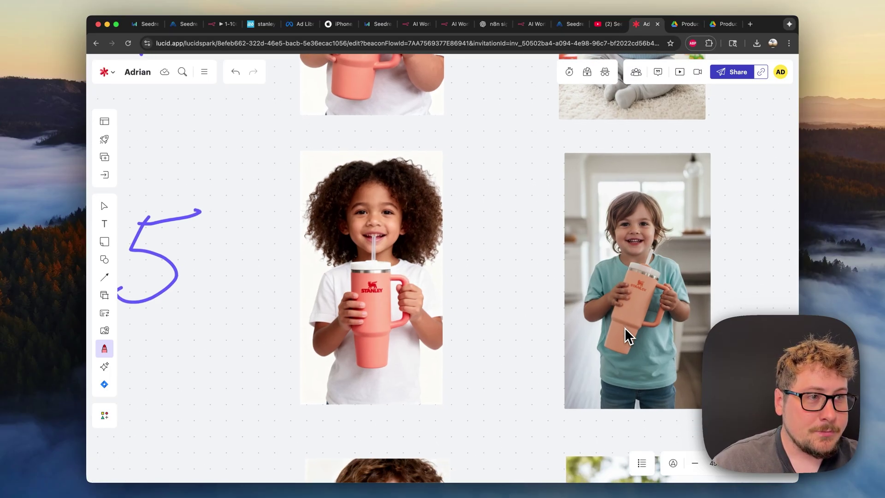
Step: Compare the Seedream and Nano Banana images for age 10, and view all three age rows together
scroll(624, 328, "down", 7)
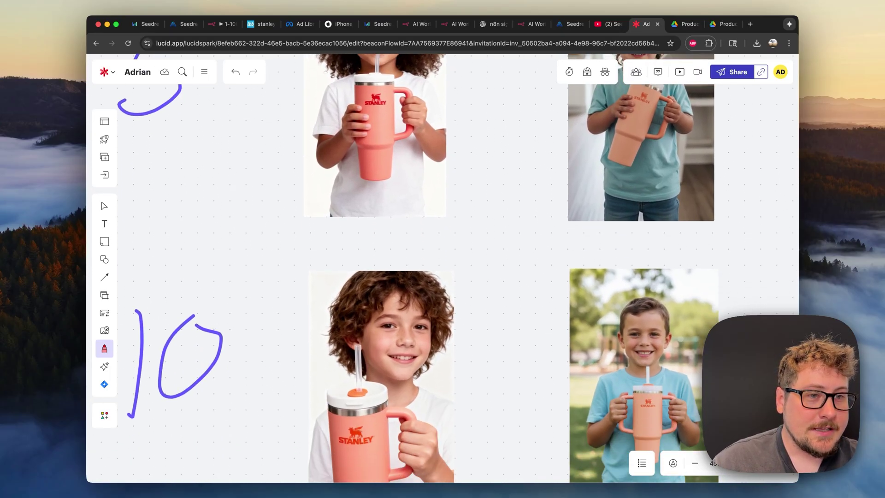
scroll(627, 333, "down", 1)
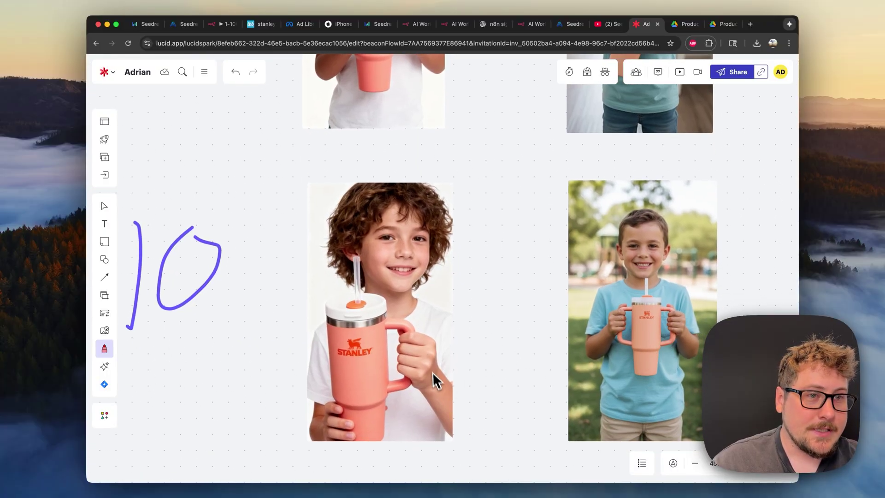
scroll(484, 362, "left", 1)
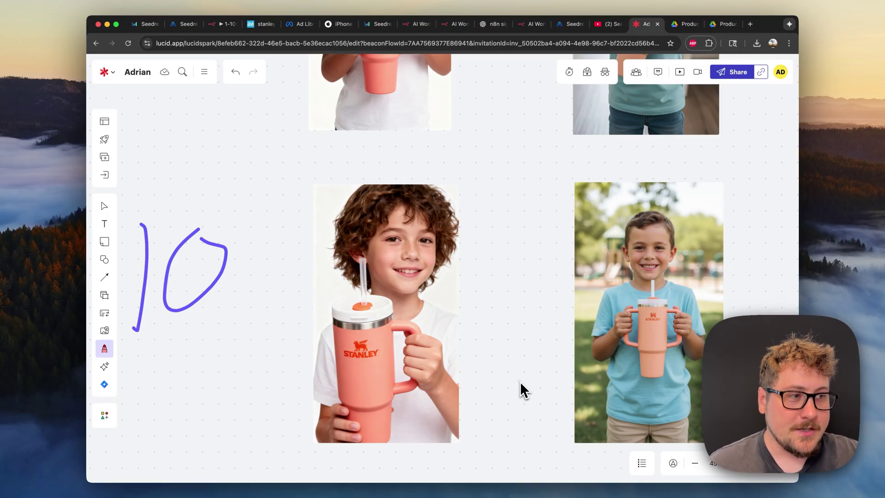
scroll(520, 347, "down", 5)
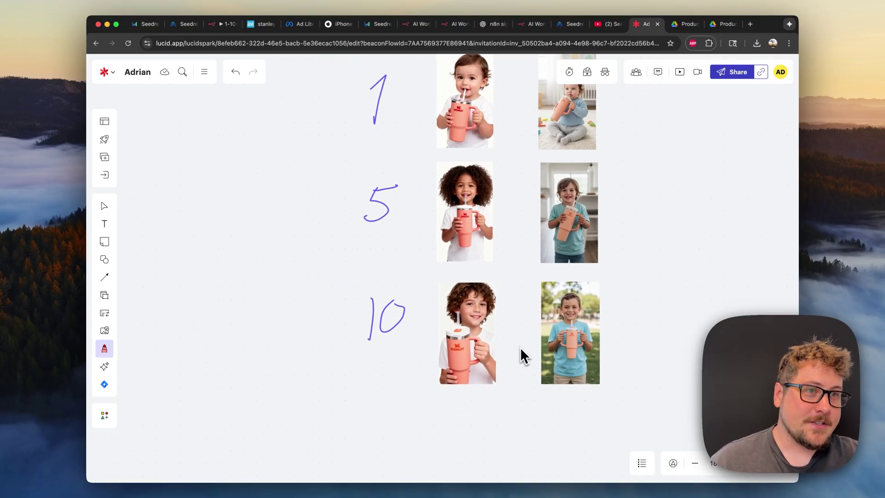